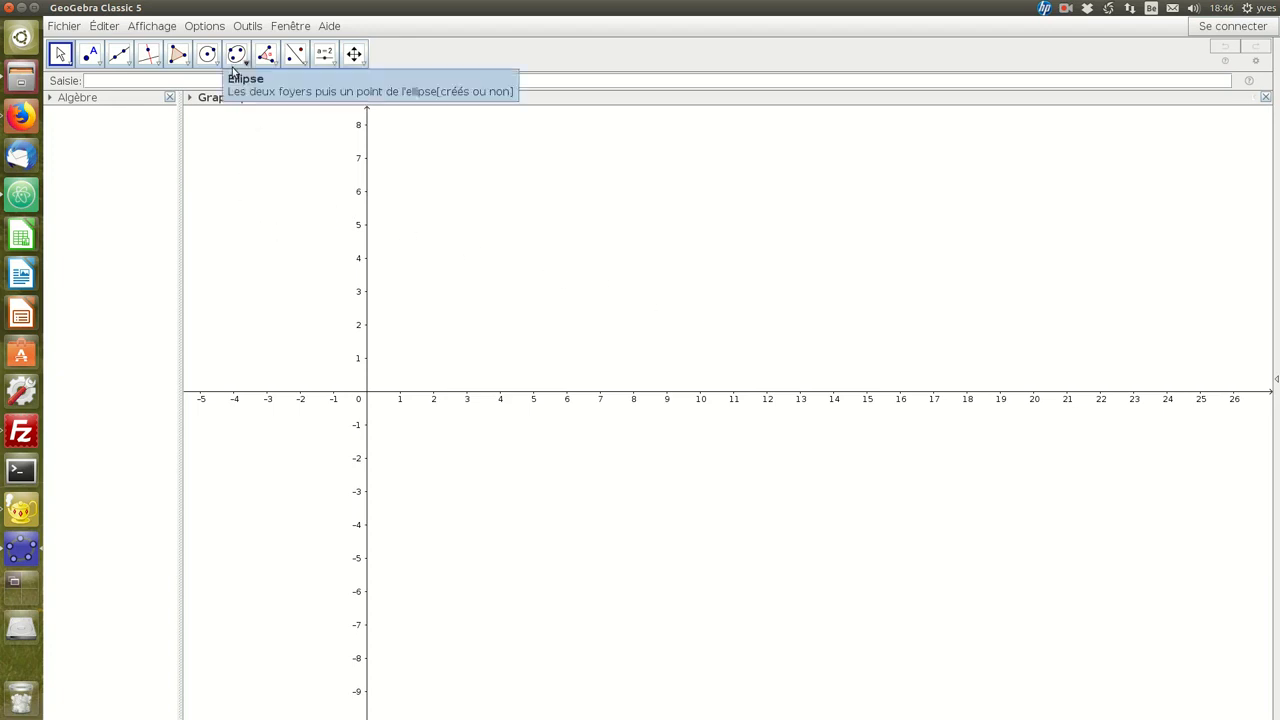
Step: Plot the function f(x) = cos(x), stretching the vertical axis scale and slightly compressing the horizontal one
left_click(202, 83)
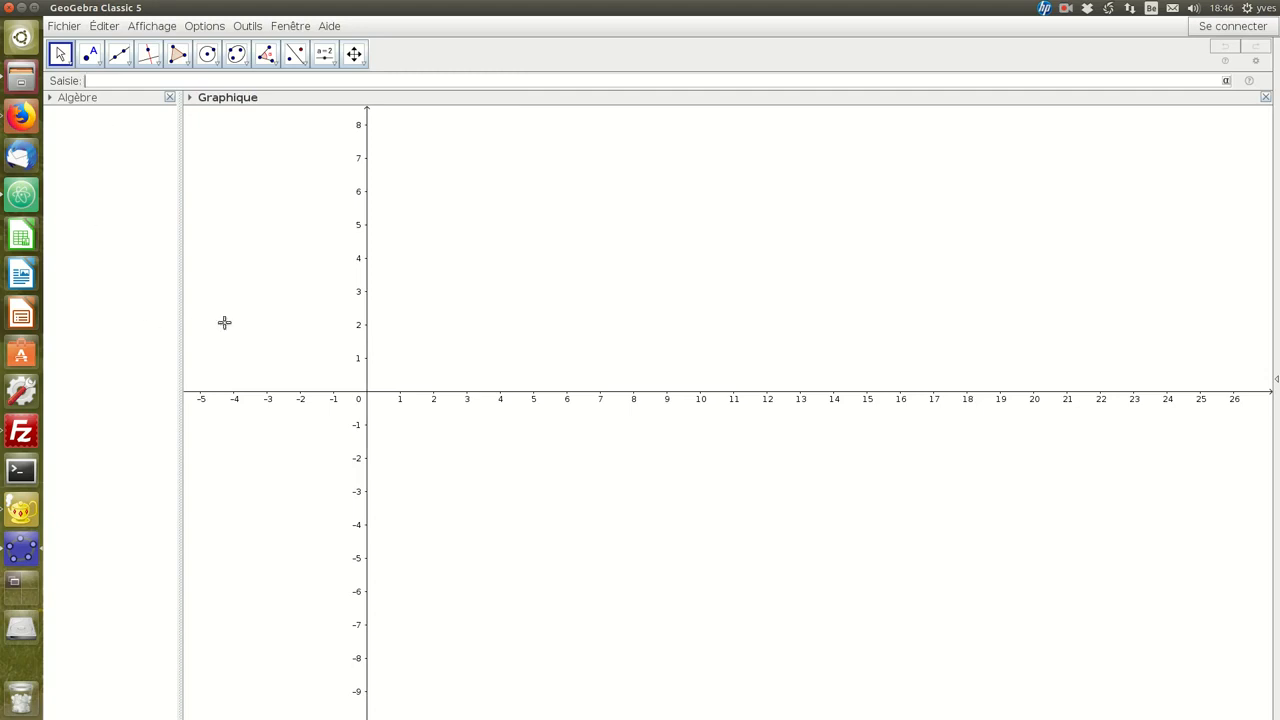
type("f(x) = cos(x)")
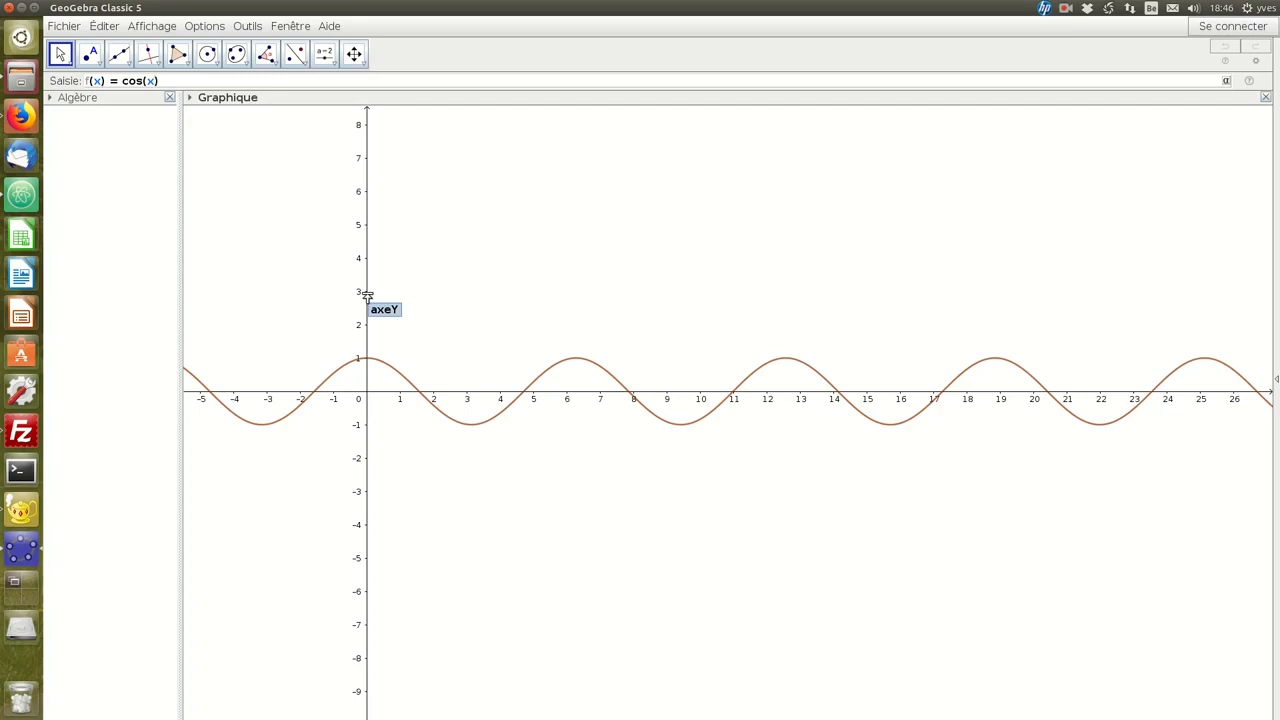
left_click_drag(368, 295, 370, 183)
key("Return")
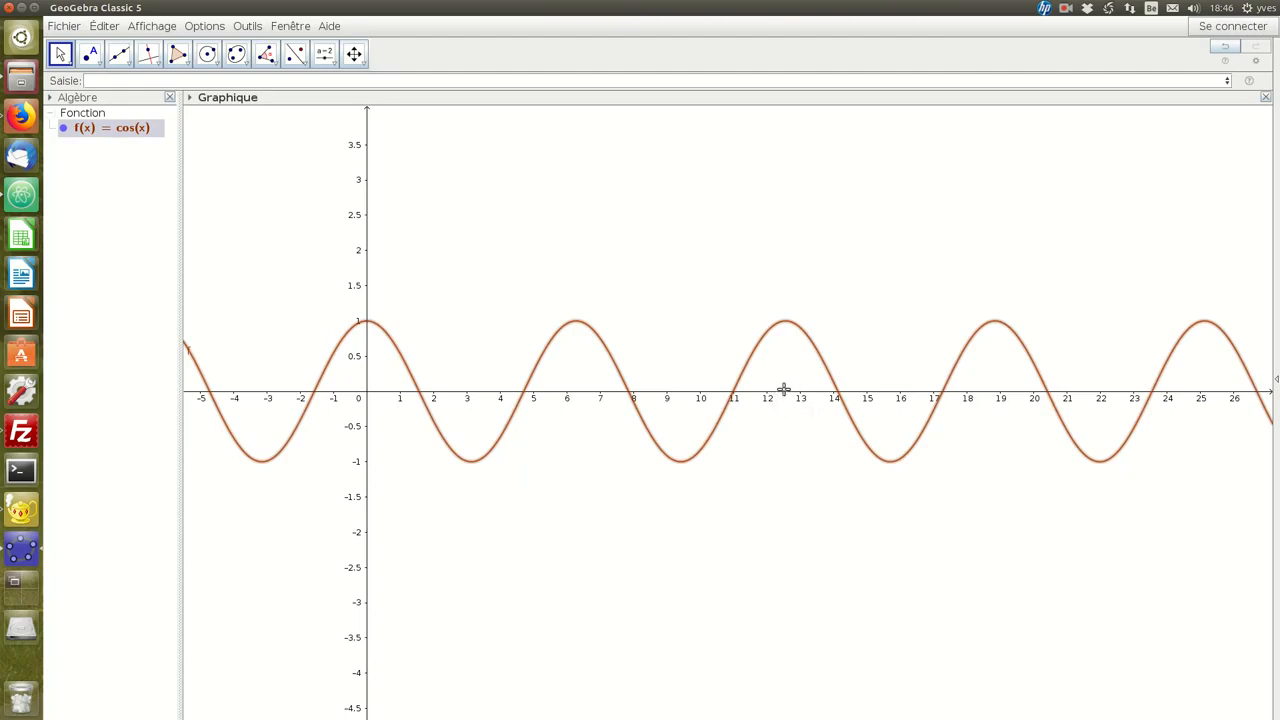
left_click_drag(778, 392, 700, 395)
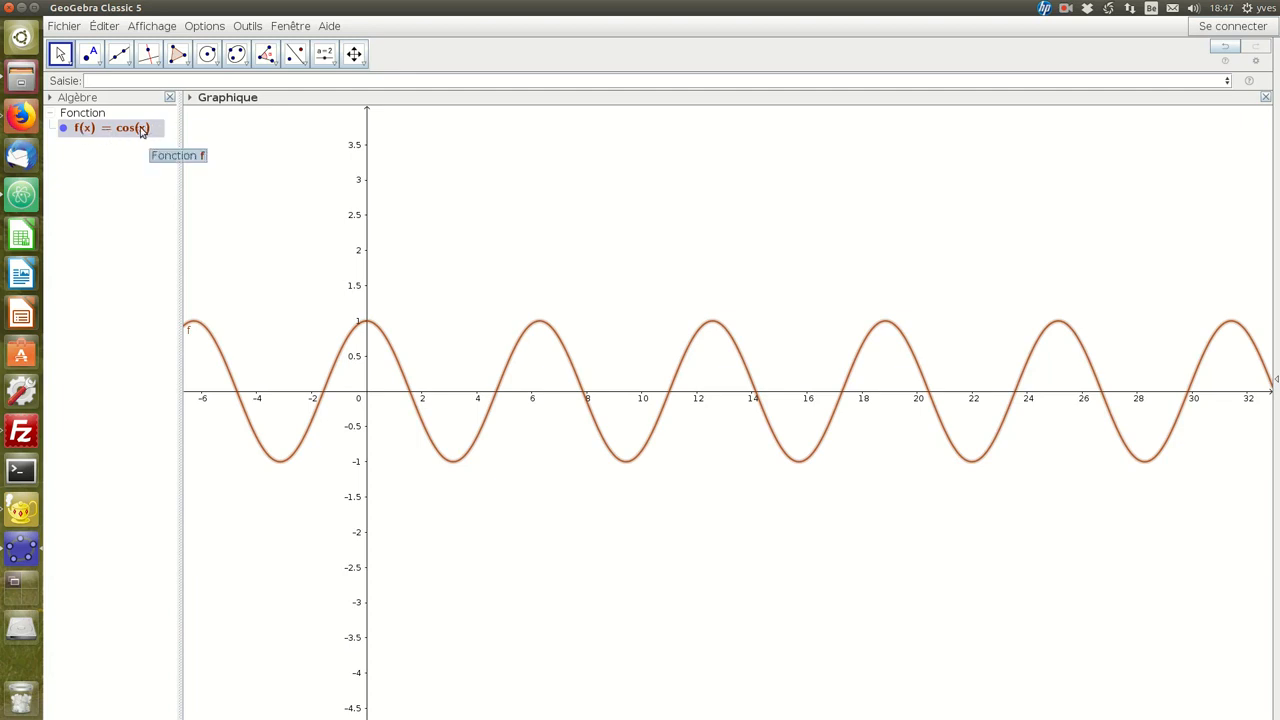
Step: Redefine function f as cos(440 * 2 * pi *x) in its properties and close the preferences
right_click(117, 134)
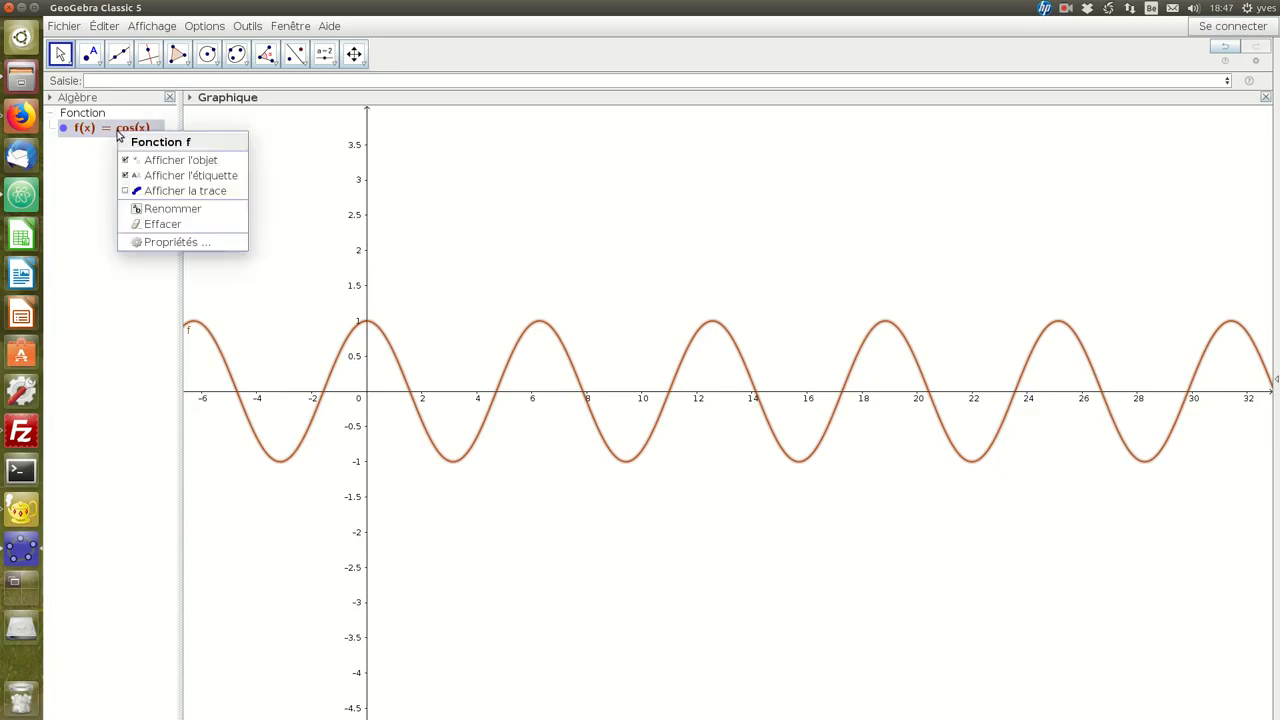
left_click(176, 241)
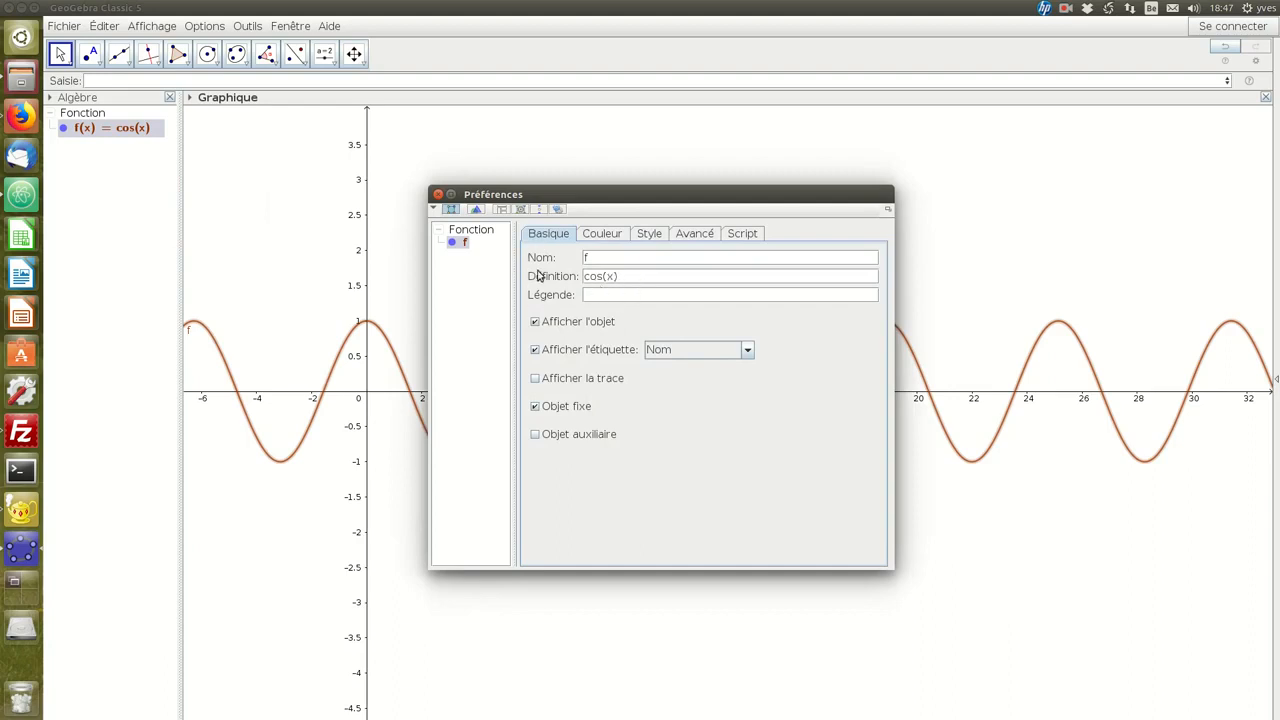
left_click(612, 278)
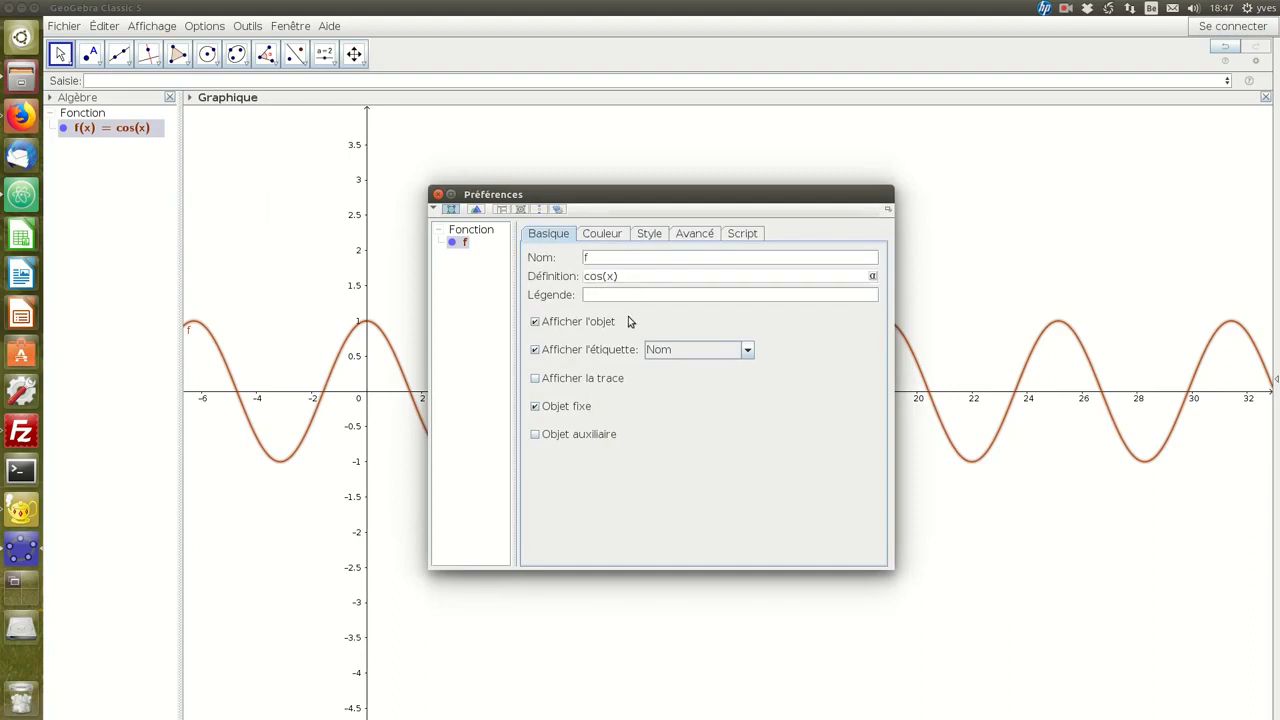
key("BackSpace")
type("440 * 2 * pi *x")
key("Return")
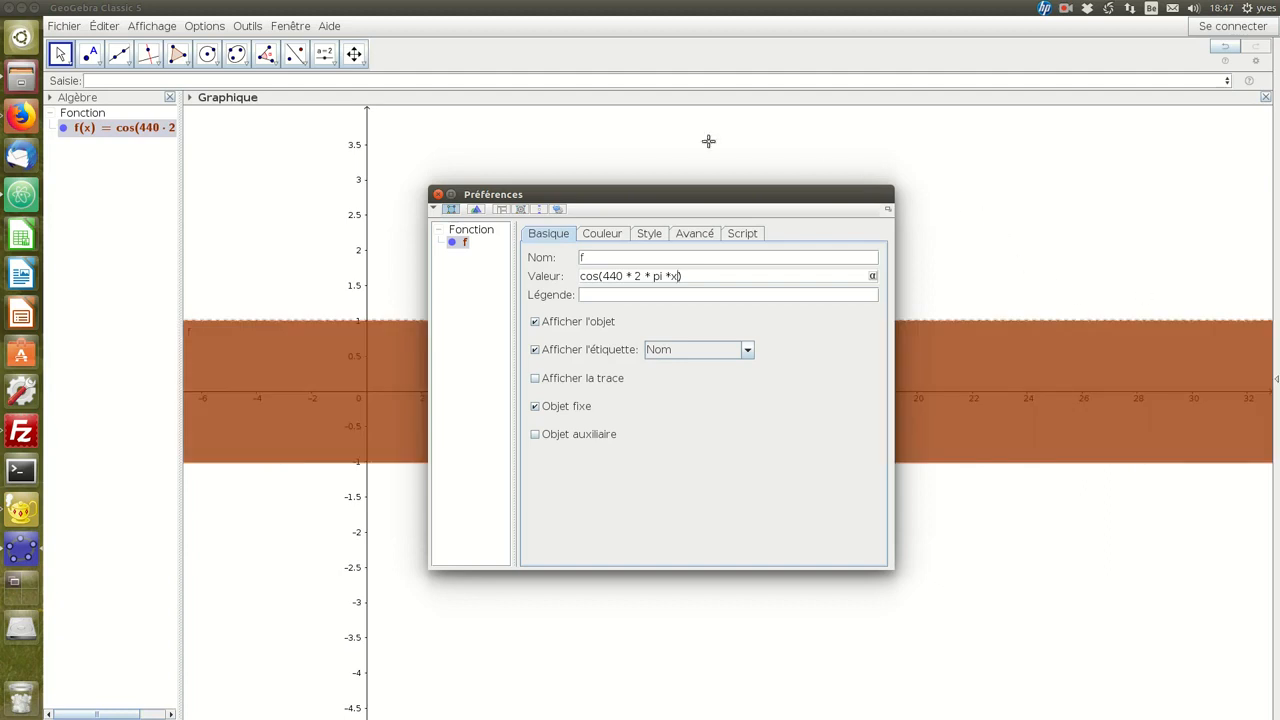
left_click(437, 195)
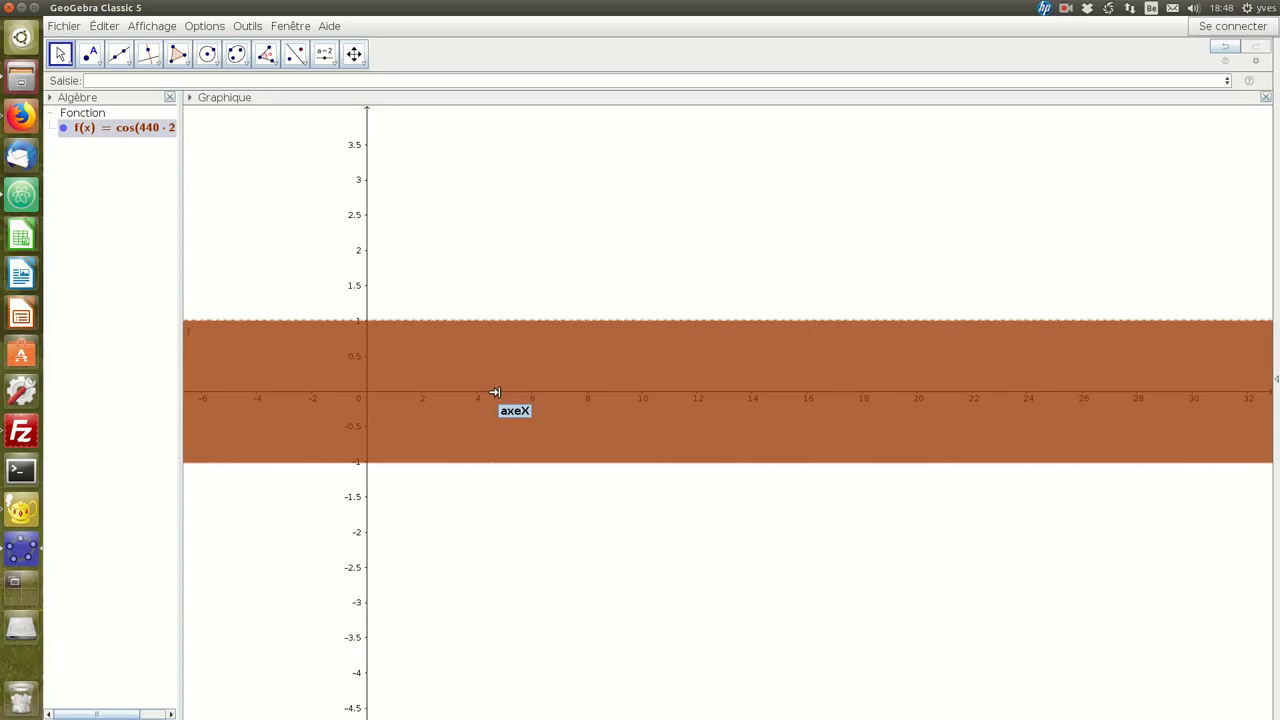
Step: Stretch the x-axis scale until individual oscillations are distinguishable, with the view spanning about -0.004 to 0.022
left_click_drag(651, 400, 1126, 380)
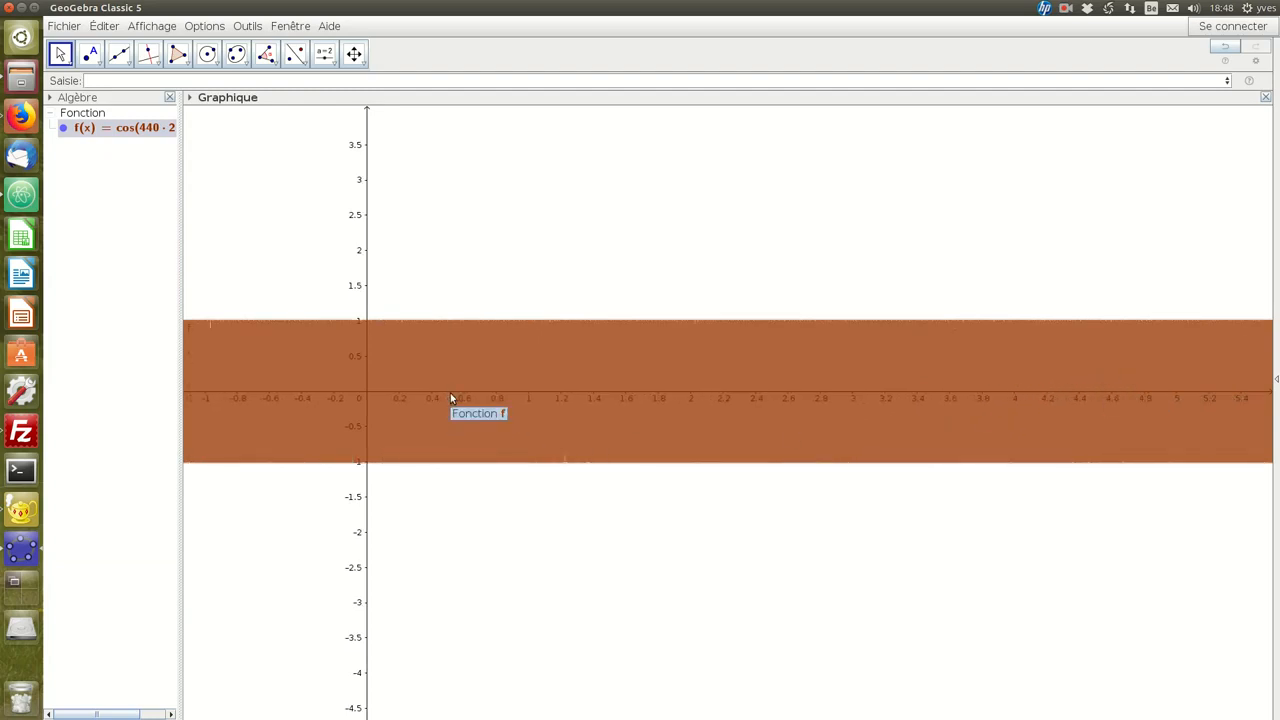
left_click_drag(452, 393, 1246, 400)
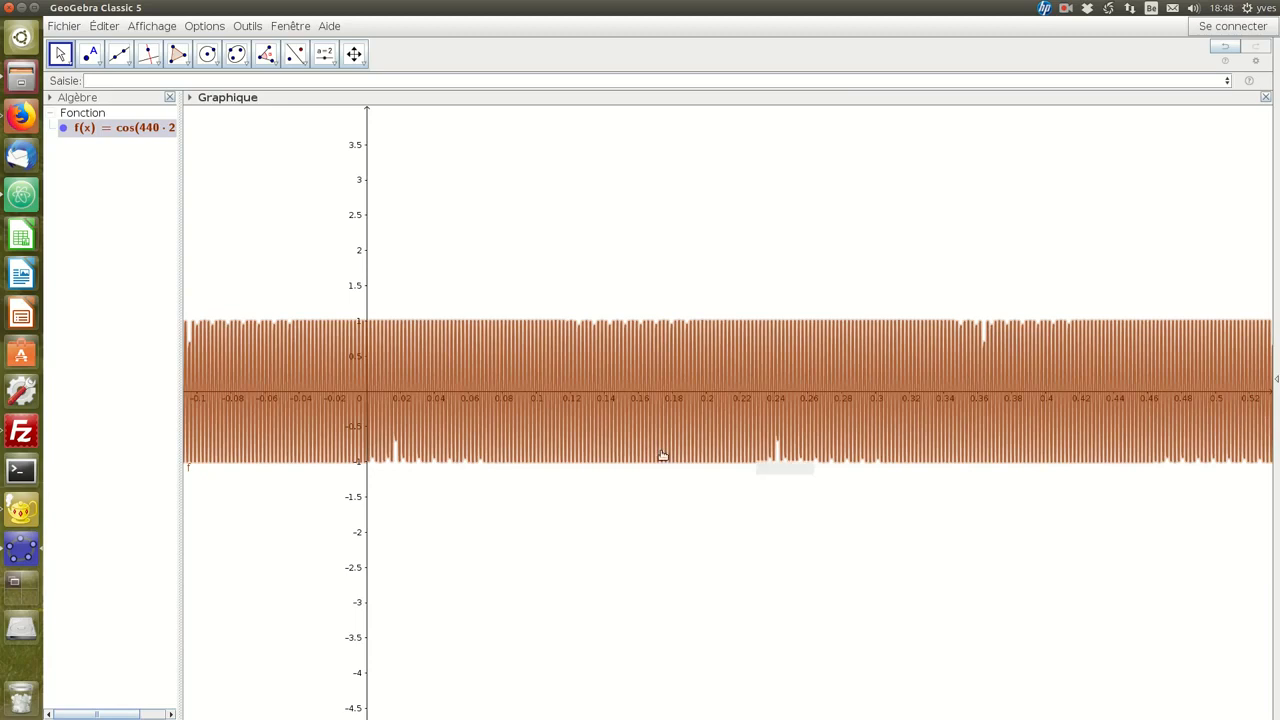
left_click_drag(431, 390, 1274, 390)
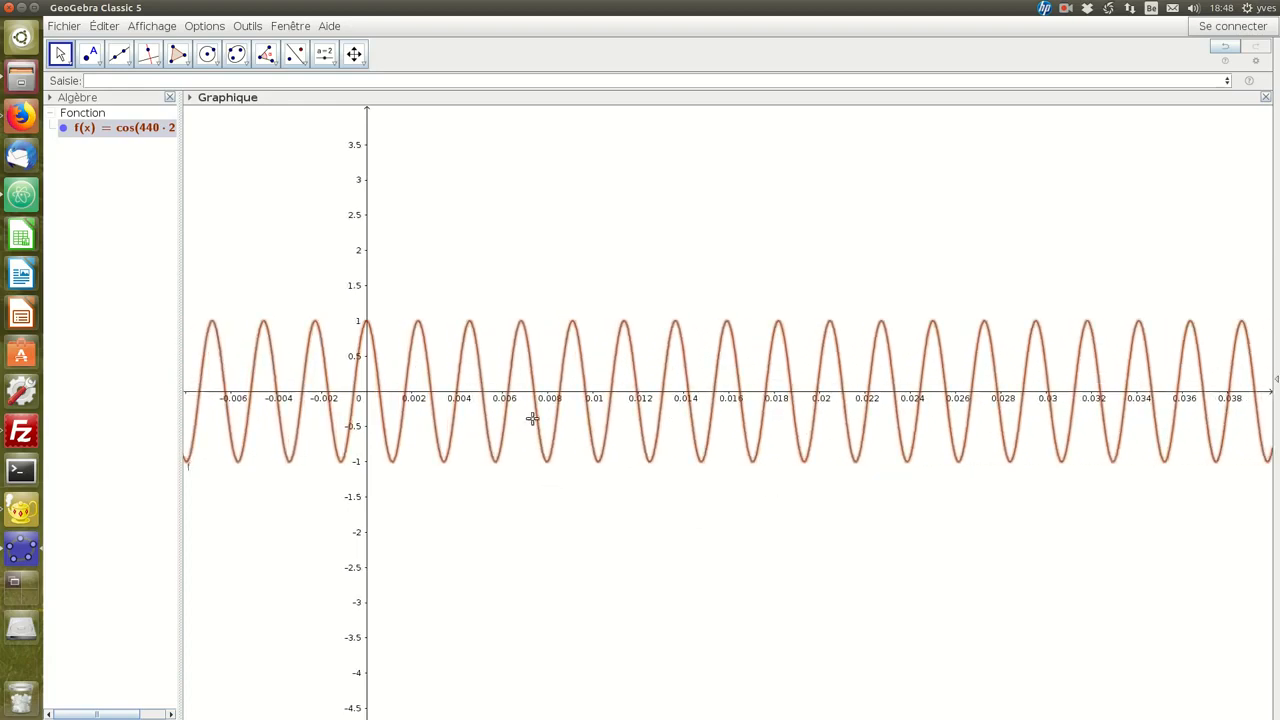
left_click_drag(515, 390, 632, 373)
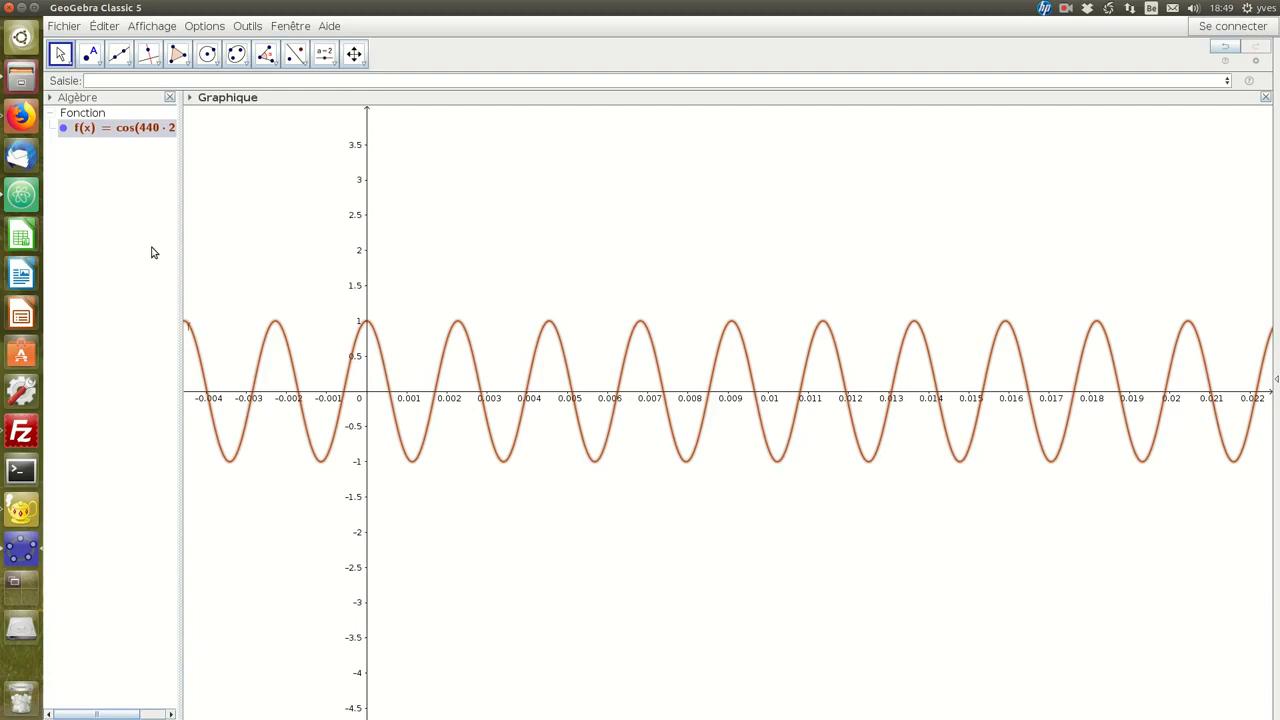
Step: Insert the JouerSon command variant that takes a function, a minimum value and a maximum value
left_click(395, 83)
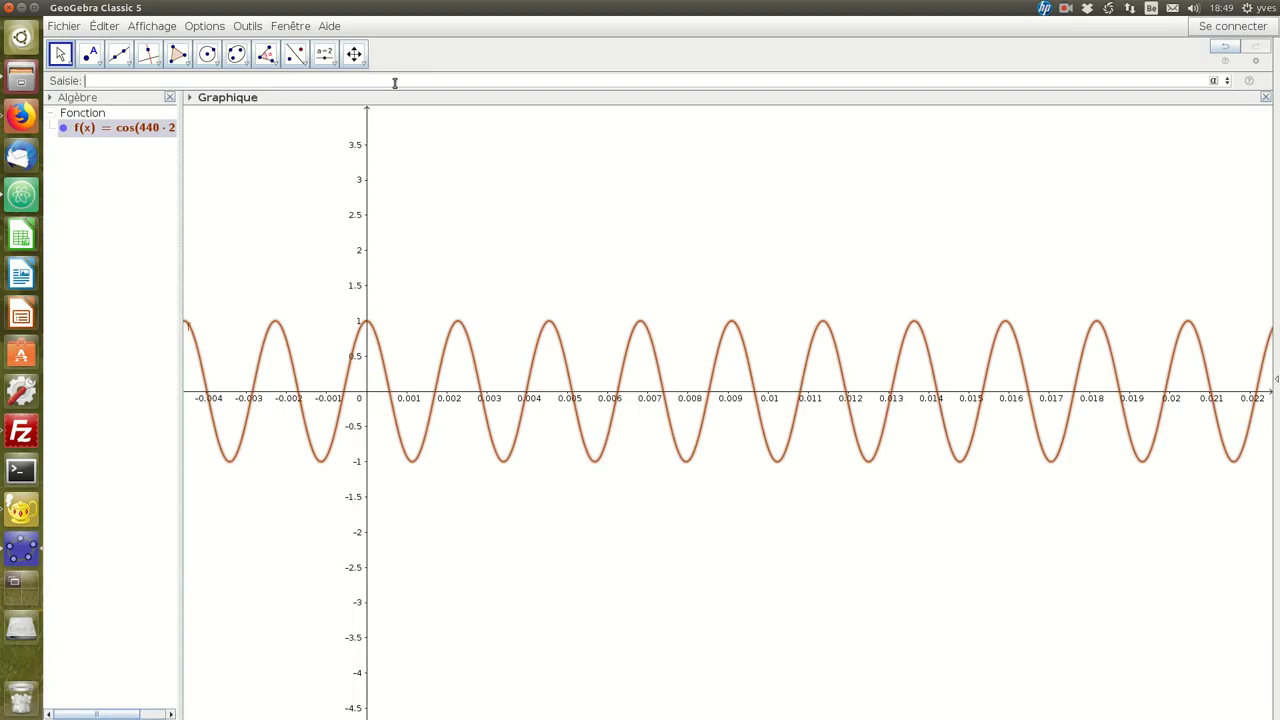
type("jouer")
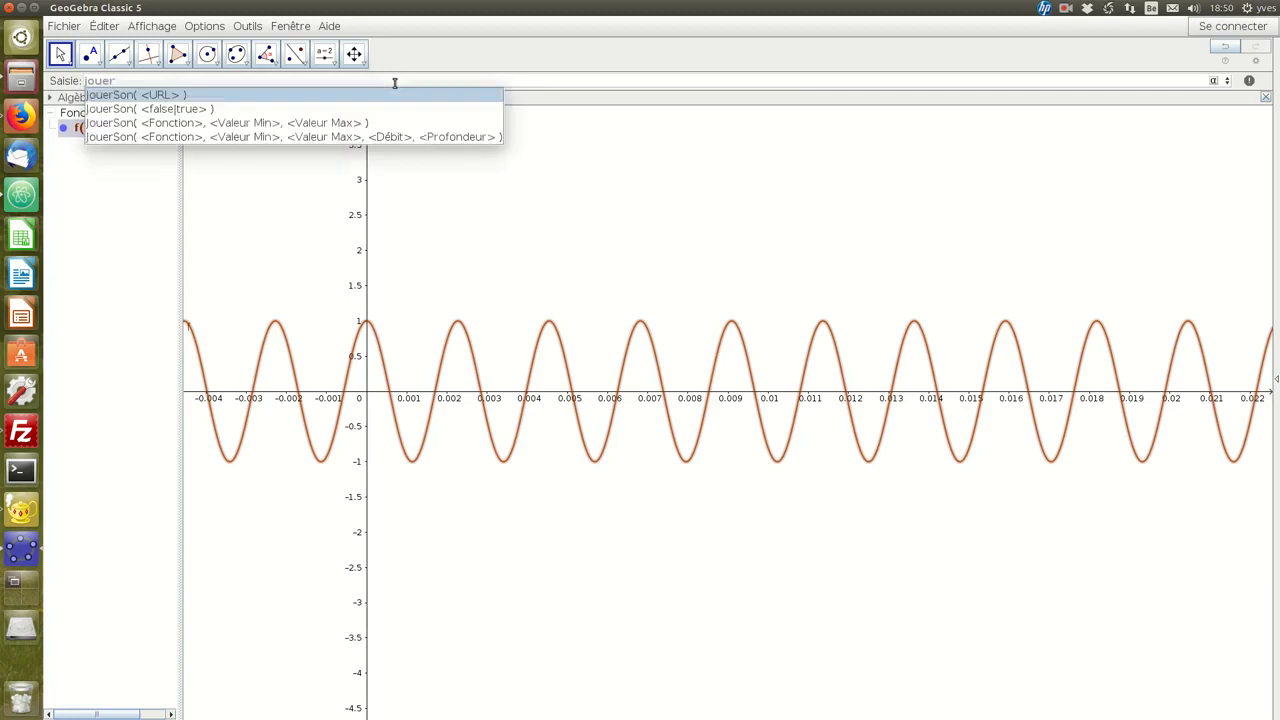
key("Down")
key("Down")
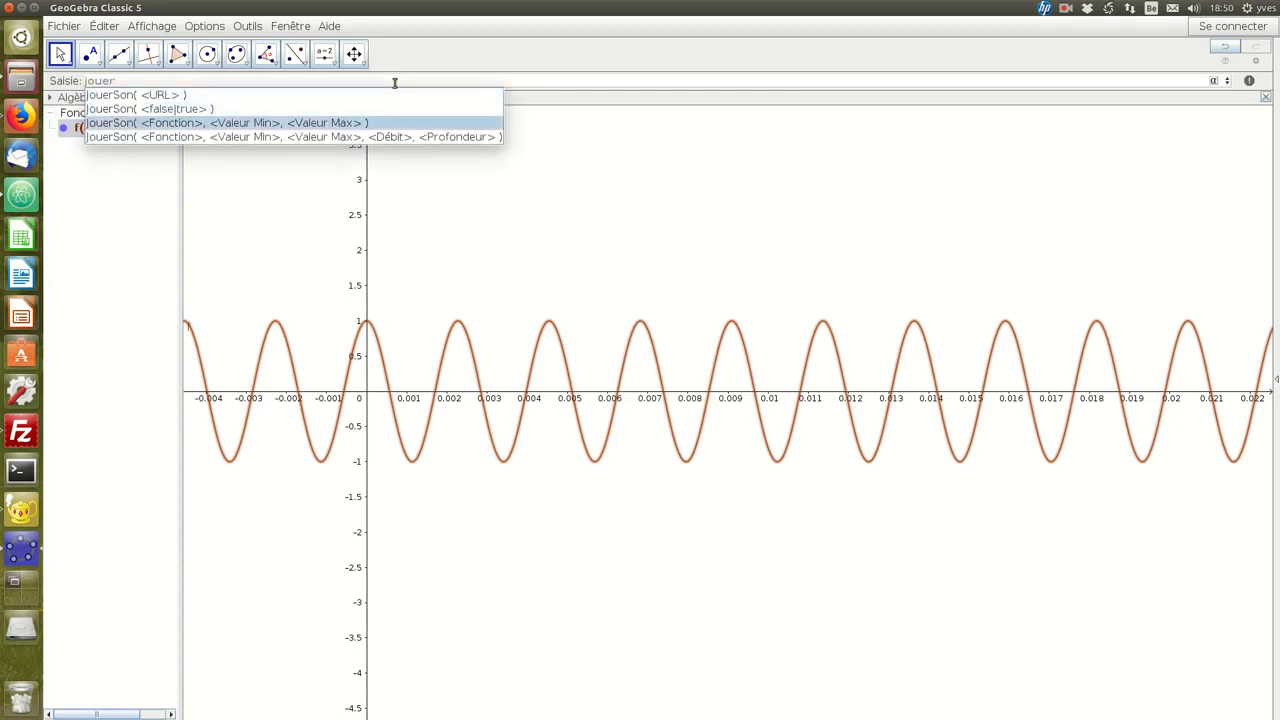
key("Return")
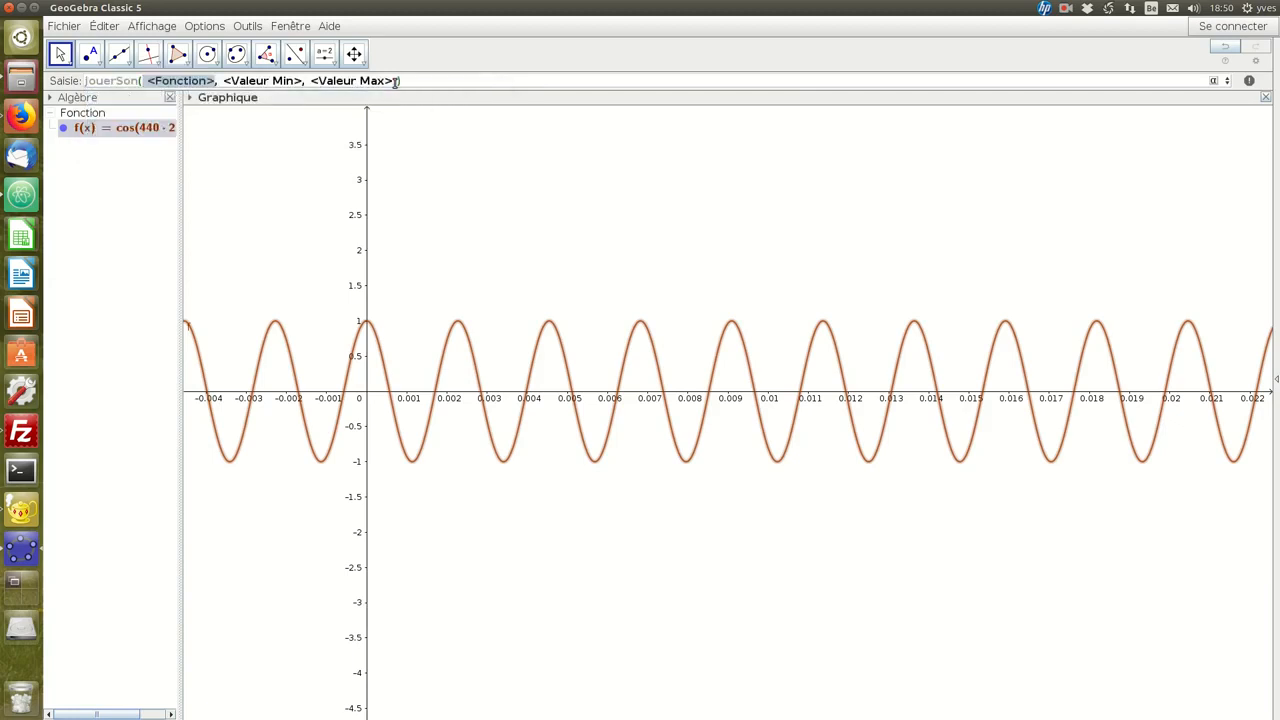
Step: Replace the function placeholder in the JouerSon command with f
key("Left")
key("Left")
key("Left")
key("Left")
key("Left")
key("Left")
key("Left")
key("Left")
key("Right")
key("Right")
key("Left")
key("Right")
key("shift+Right")
key("shift+Right")
key("shift+Right")
key("shift+Right")
key("shift+Right")
key("shift+Right")
key("shift+Right")
key("shift+Right")
key("shift+Right")
key("shift+Right")
key("BackSpace")
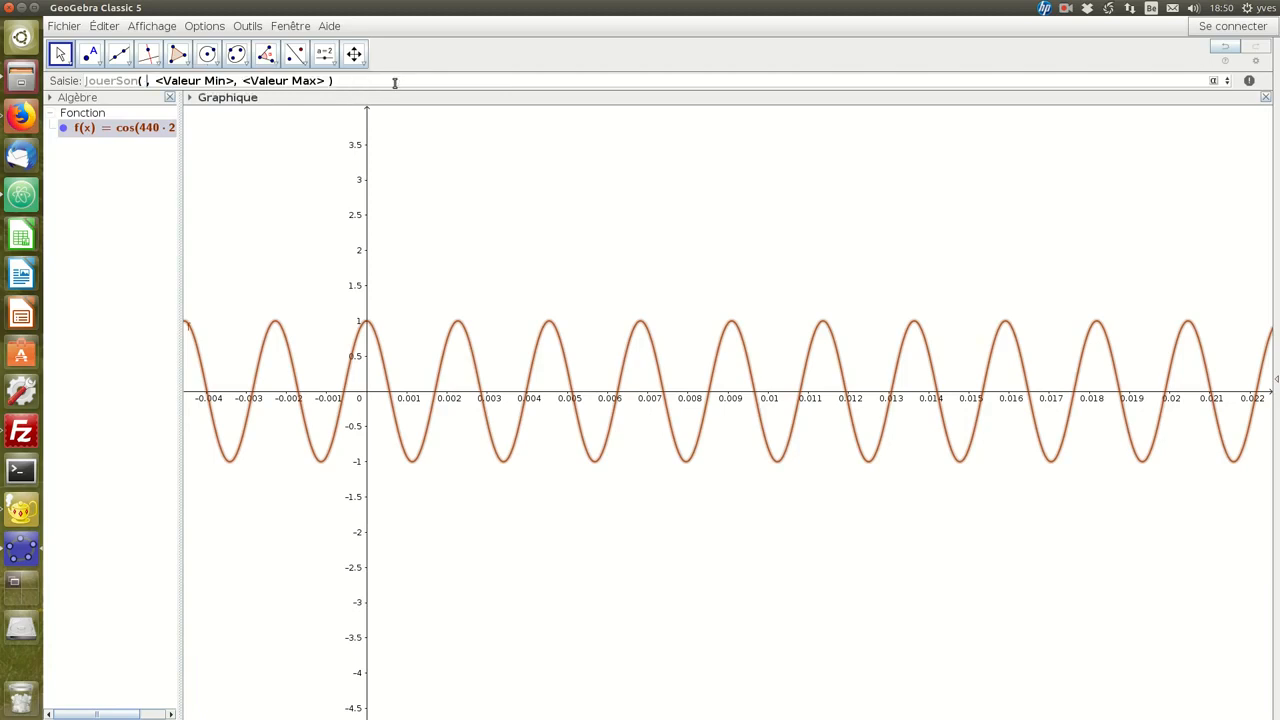
type("f")
Step: Replace the minimum value placeholder in the JouerSon command with 0
key("Right")
key("ctrl+shift+Right")
key("ctrl+shift+Right")
key("ctrl+shift+Right")
key("ctrl+shift+Right")
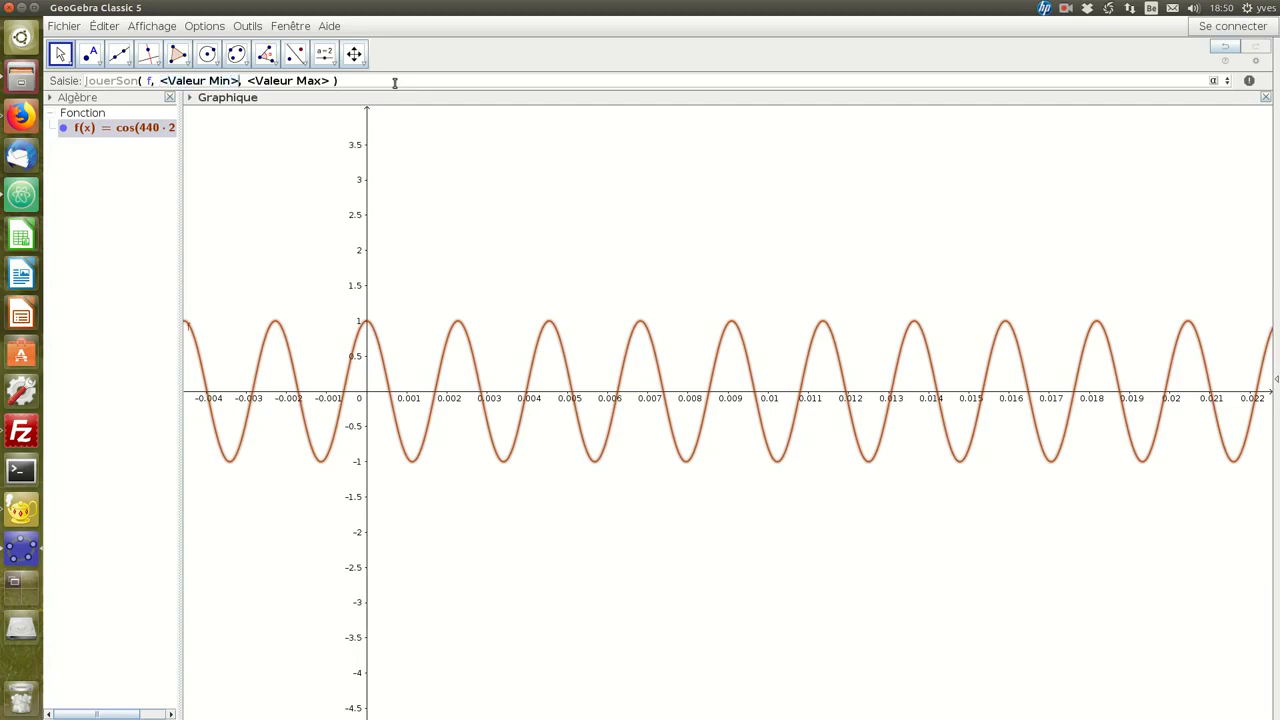
key("ctrl+shift+Left")
key("ctrl+shift+Left")
key("ctrl+shift+Left")
key("BackSpace")
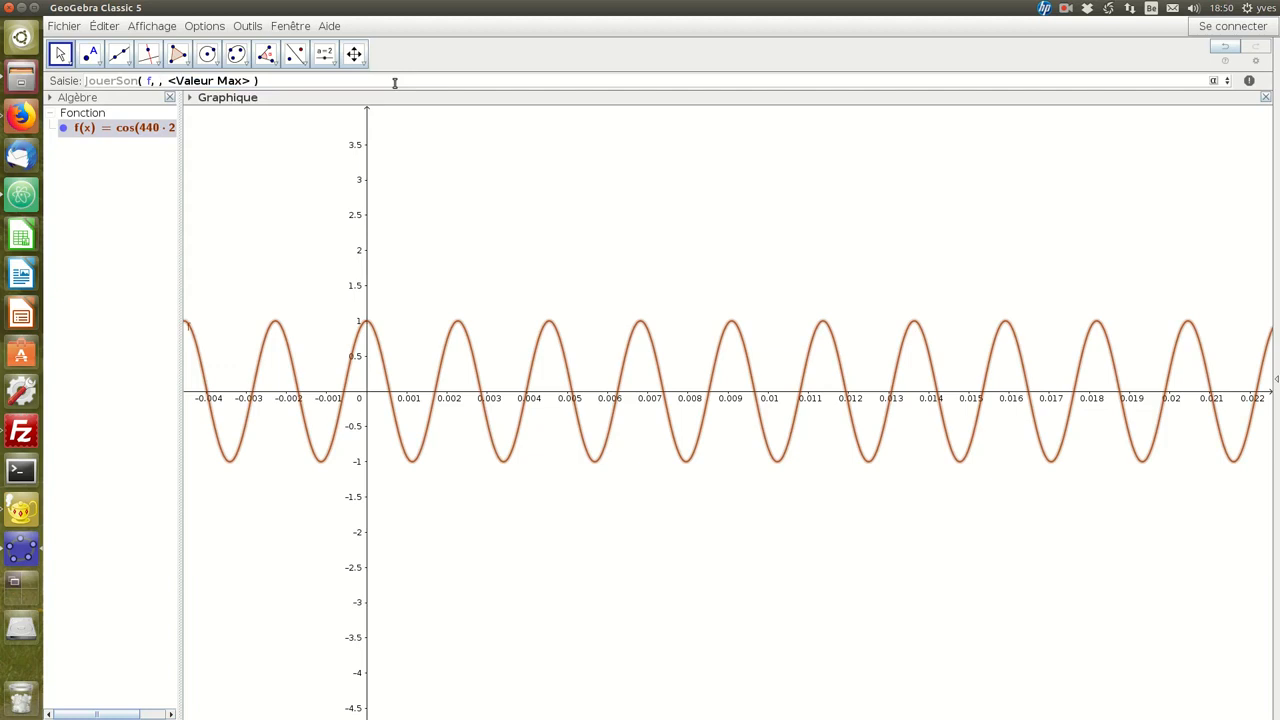
type("0")
Step: Set the maximum value of the JouerSon command to 2 and run it to play the sound
key("Right")
key("Left")
key("ctrl+shift+Right")
key("ctrl+shift+Right")
key("Escape")
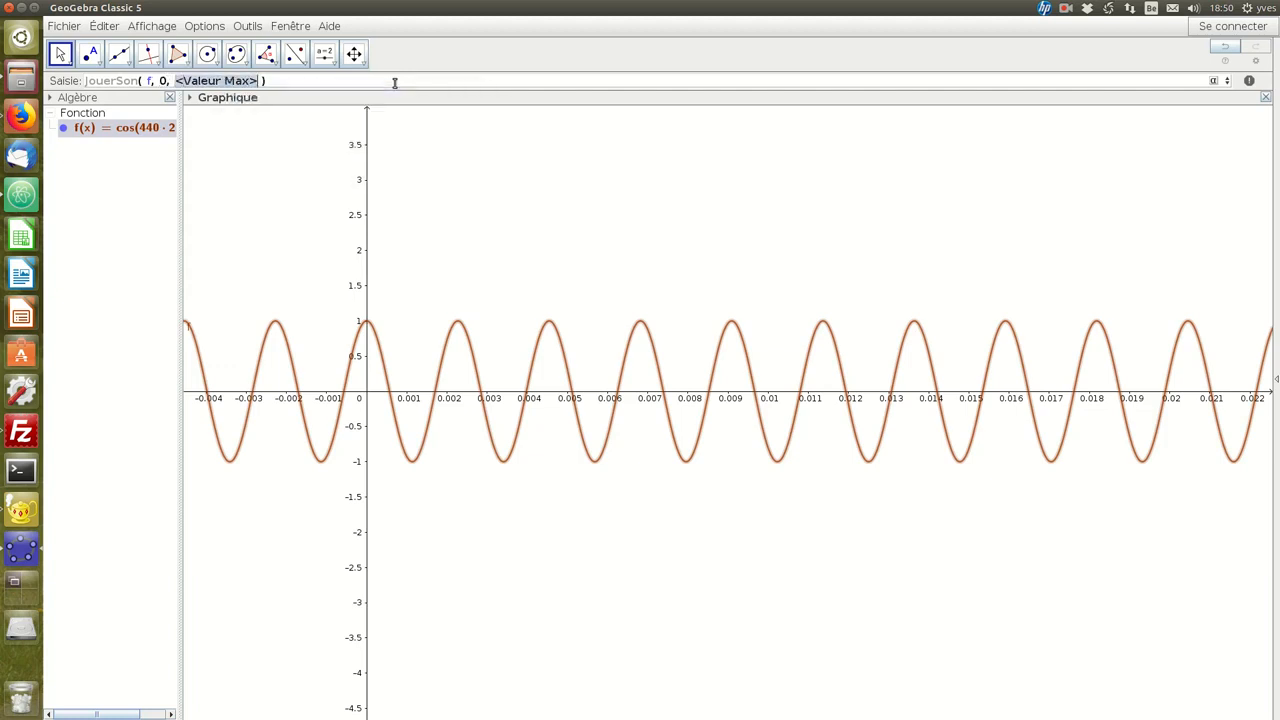
type("2")
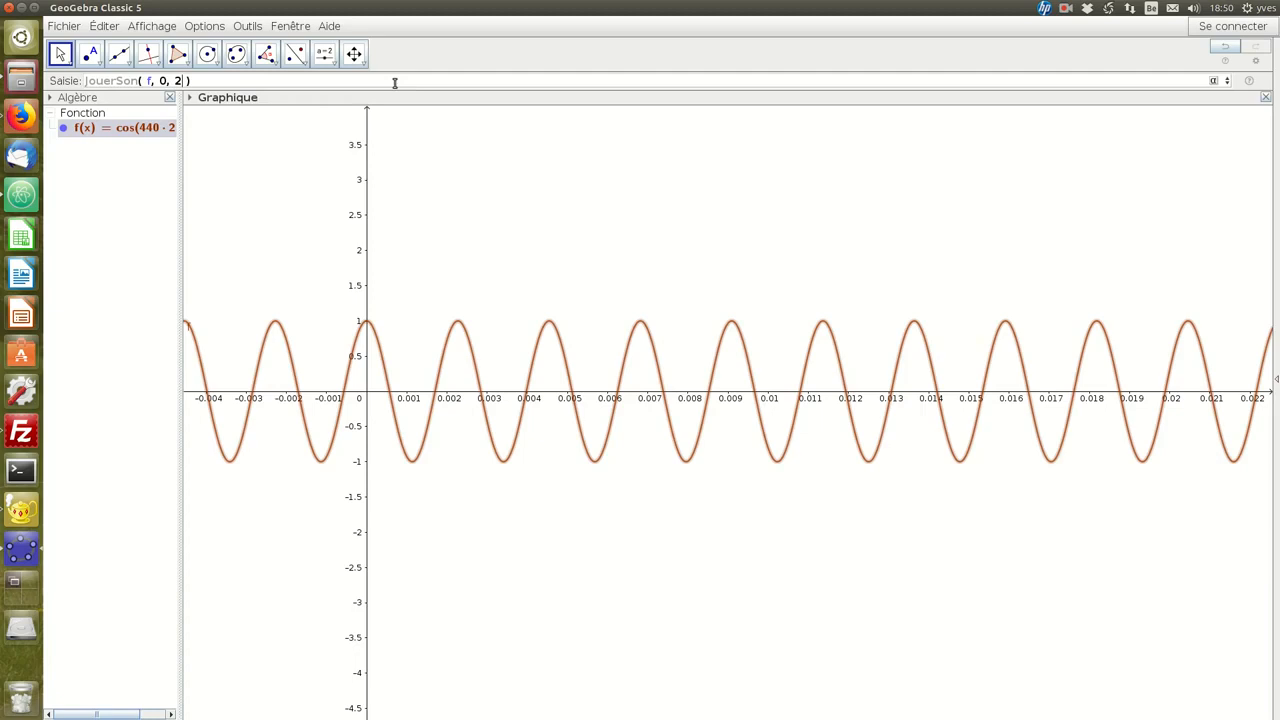
key("Return")
Step: Change the frequency factor in the definition of f to 220
double_click(155, 130)
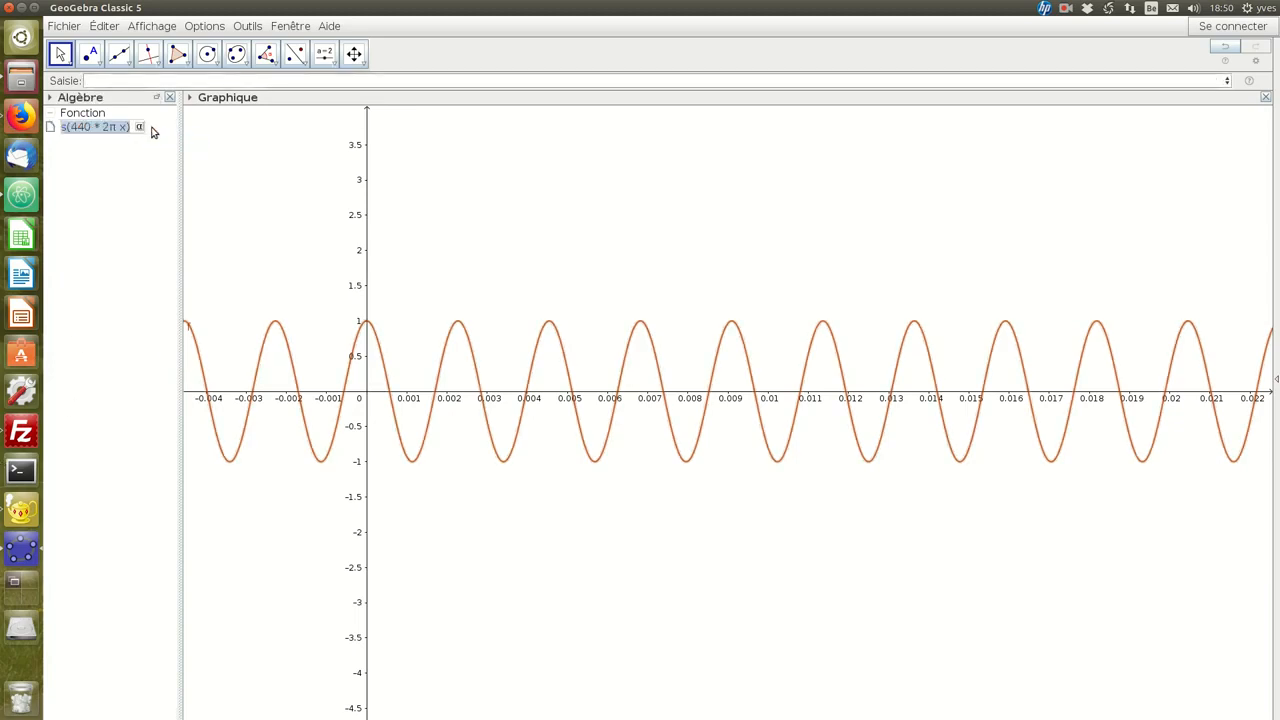
left_click(89, 129)
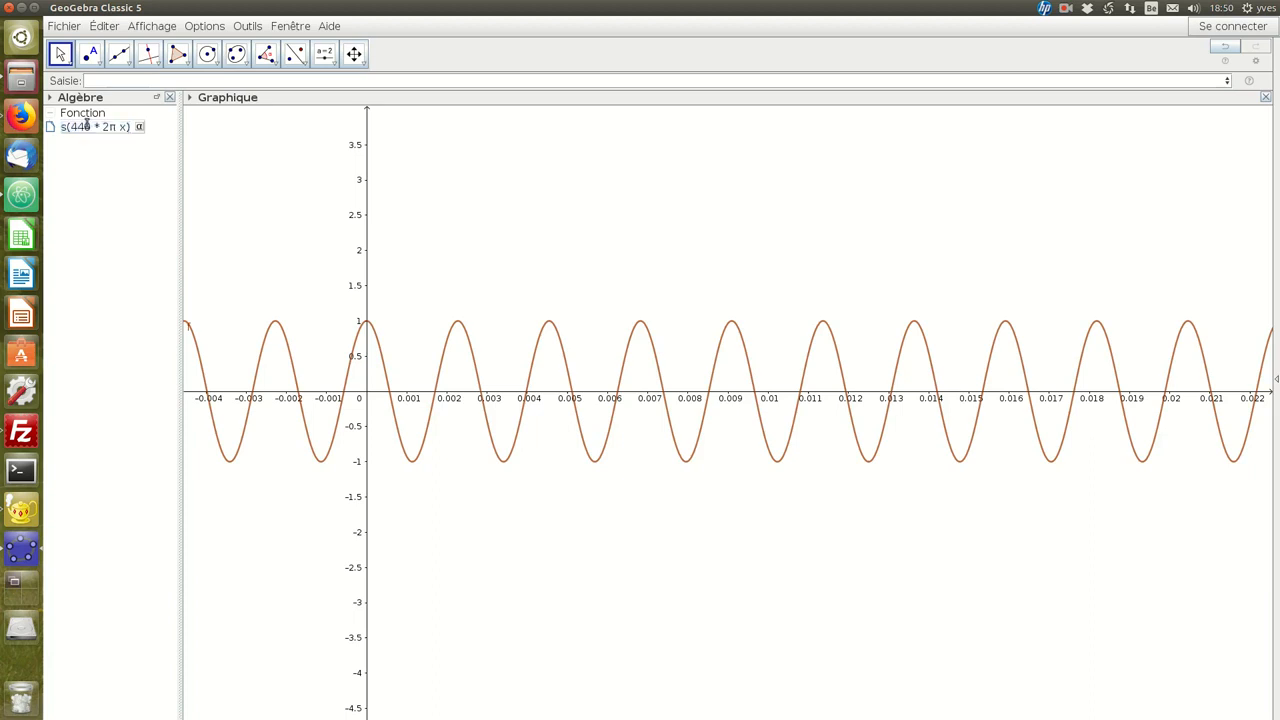
key("BackSpace")
key("BackSpace")
key("BackSpace")
type("220")
key("Return")
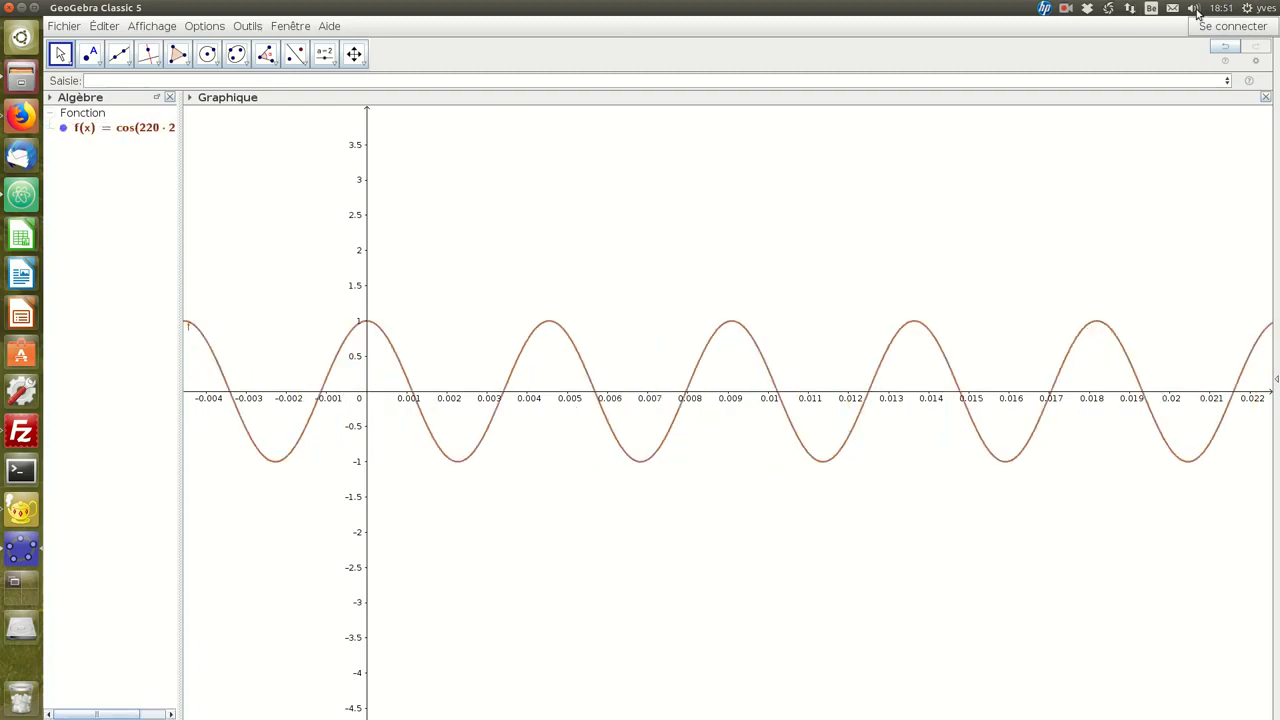
Step: Raise the system volume and run the earlier JouerSon( f, 0, 2 ) command again
scroll(1197, 12, "up", 1)
scroll(1197, 12, "up", 1)
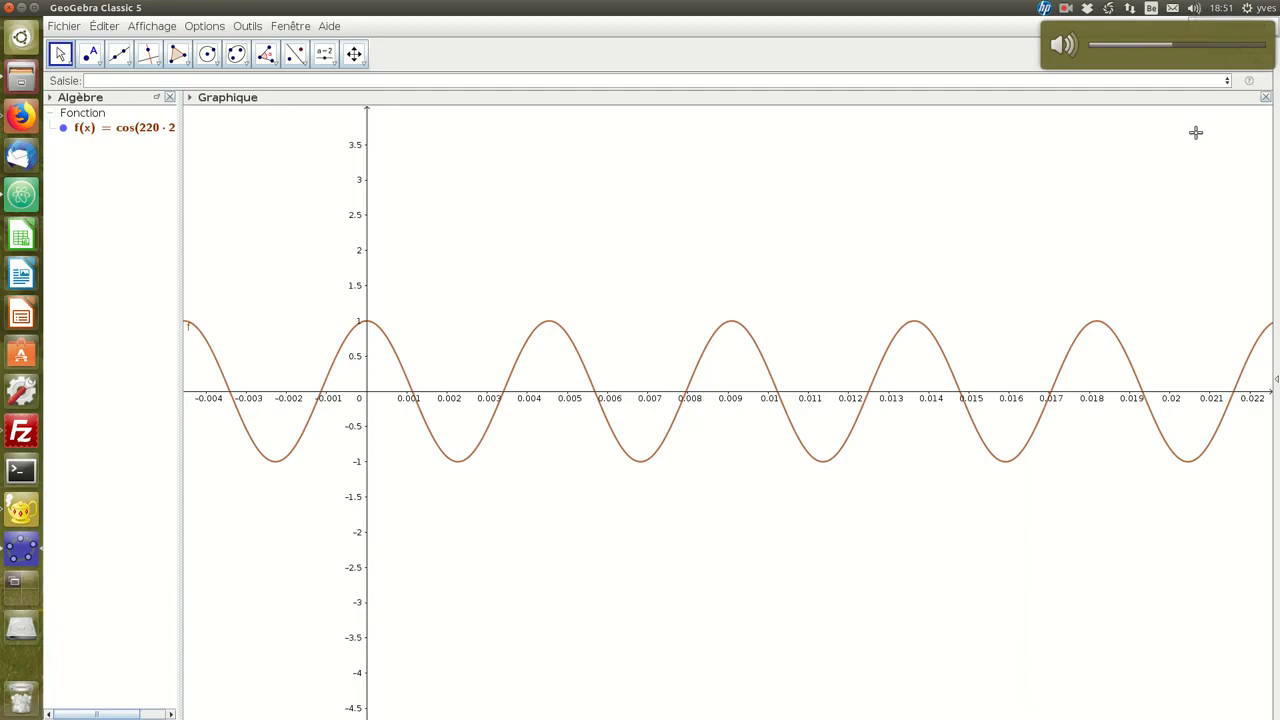
left_click(259, 77)
key("Up")
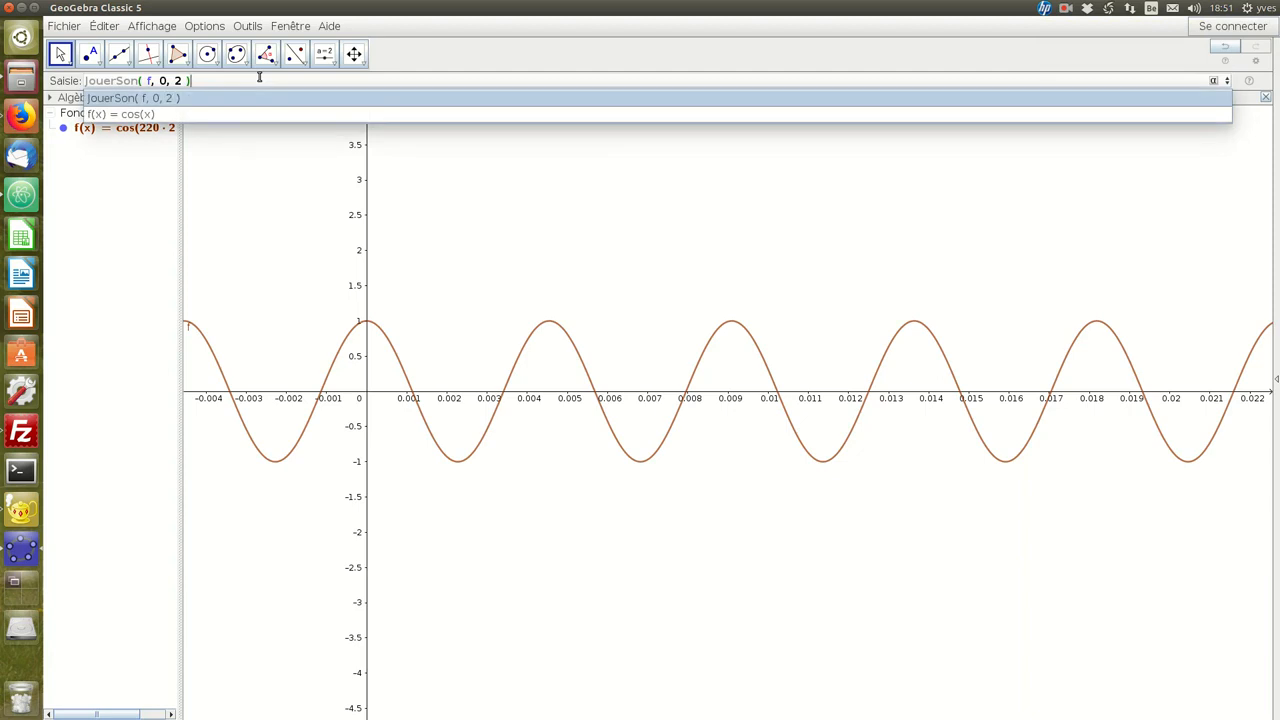
key("Return")
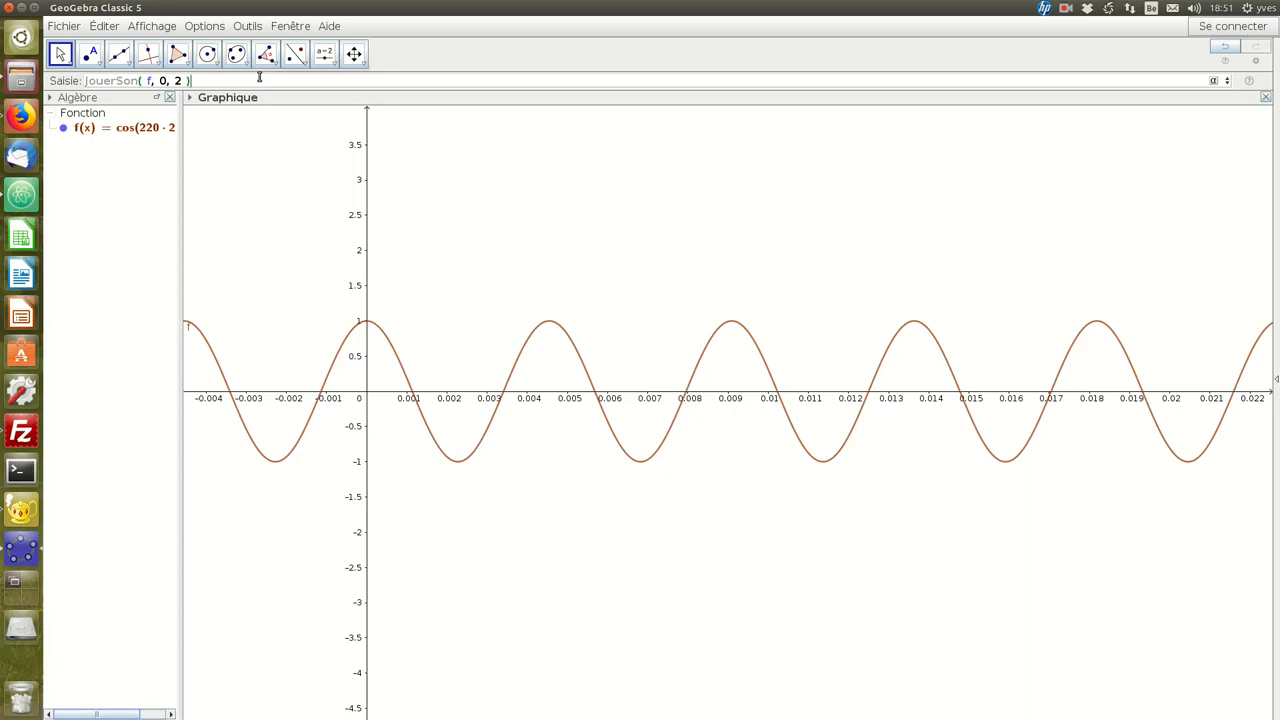
key("Return")
Step: Create the number freq = 440 and show it as a slider in the graphics view
type("freq = 440")
key("Return")
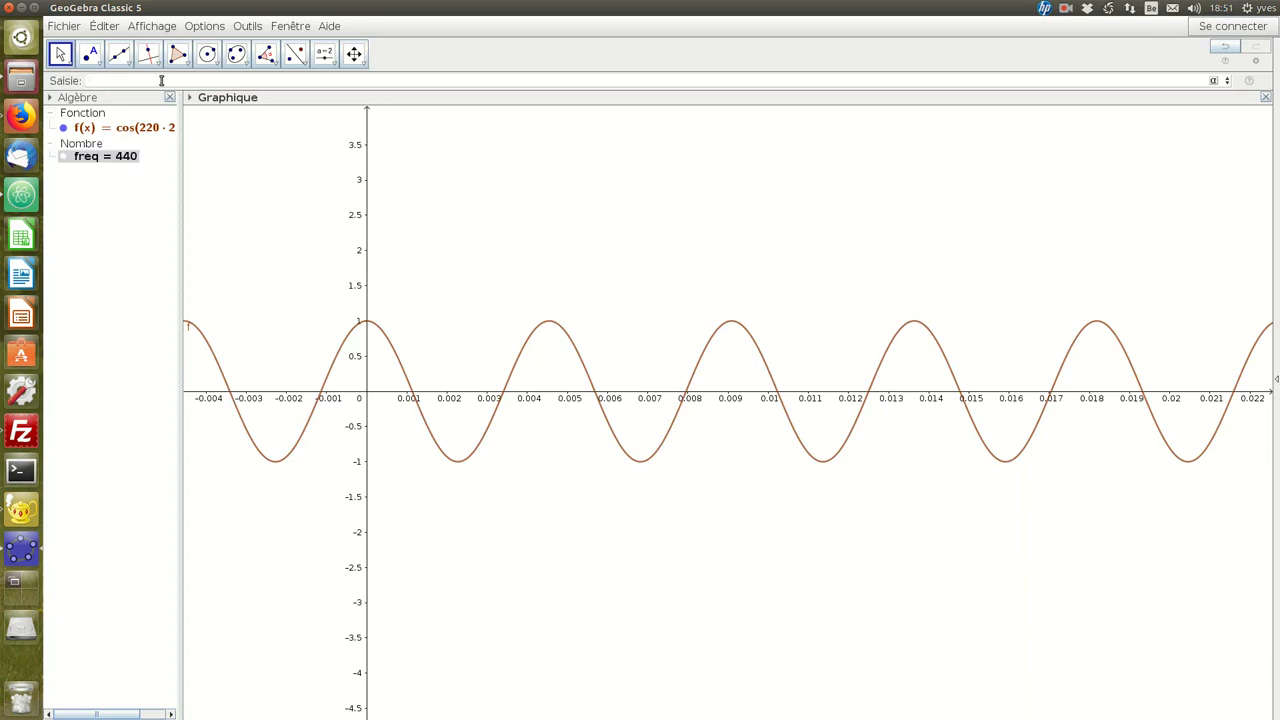
left_click(100, 160)
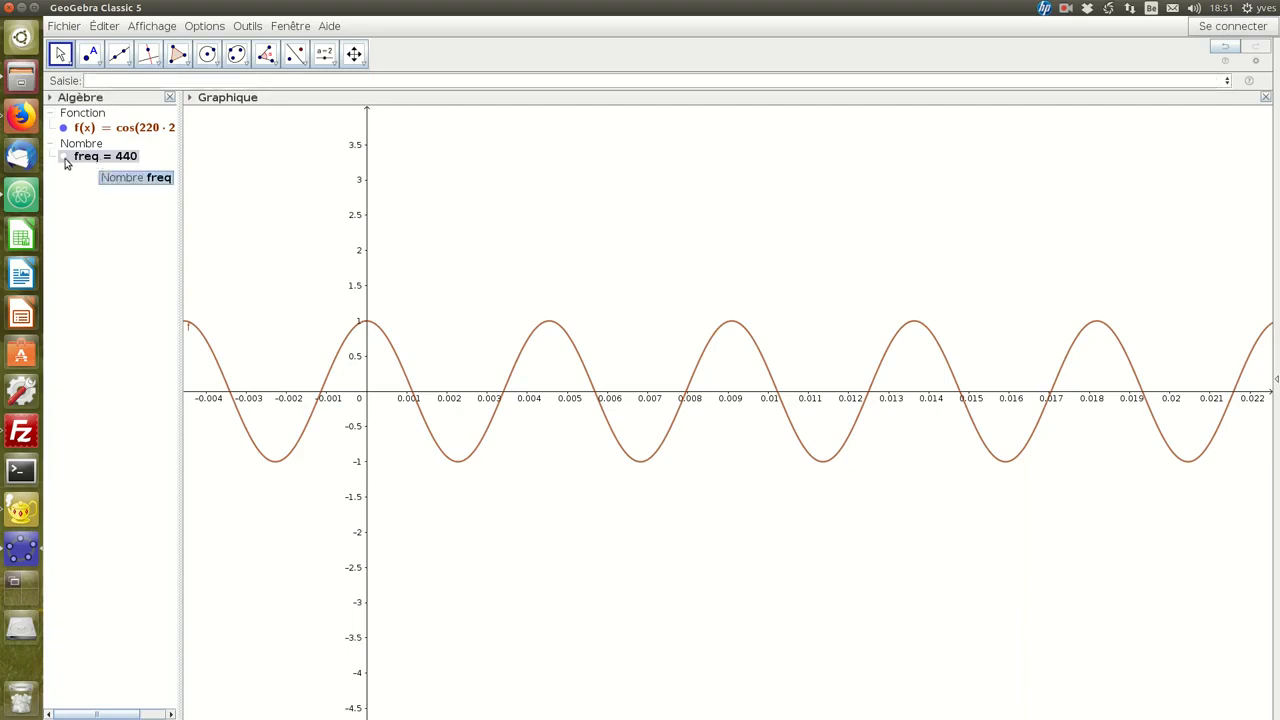
left_click(62, 158)
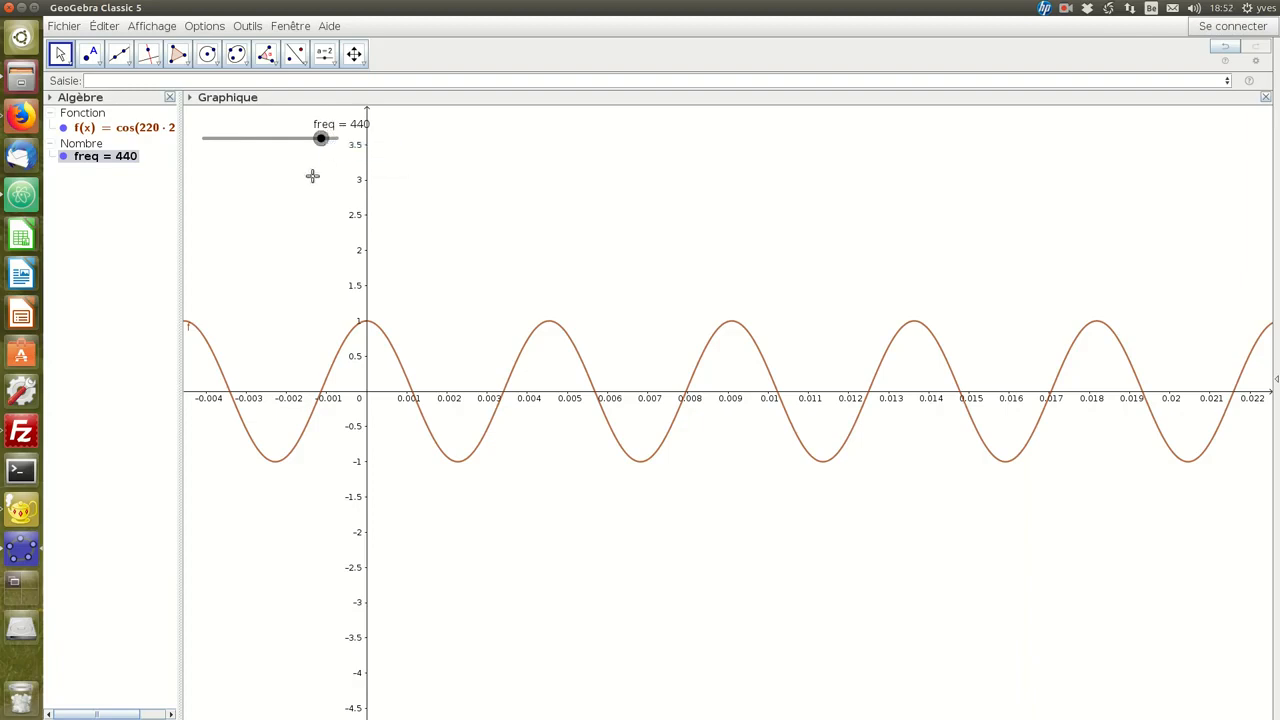
Step: Set the freq slider's interval to a minimum of 110 and a maximum of 1760
right_click(118, 162)
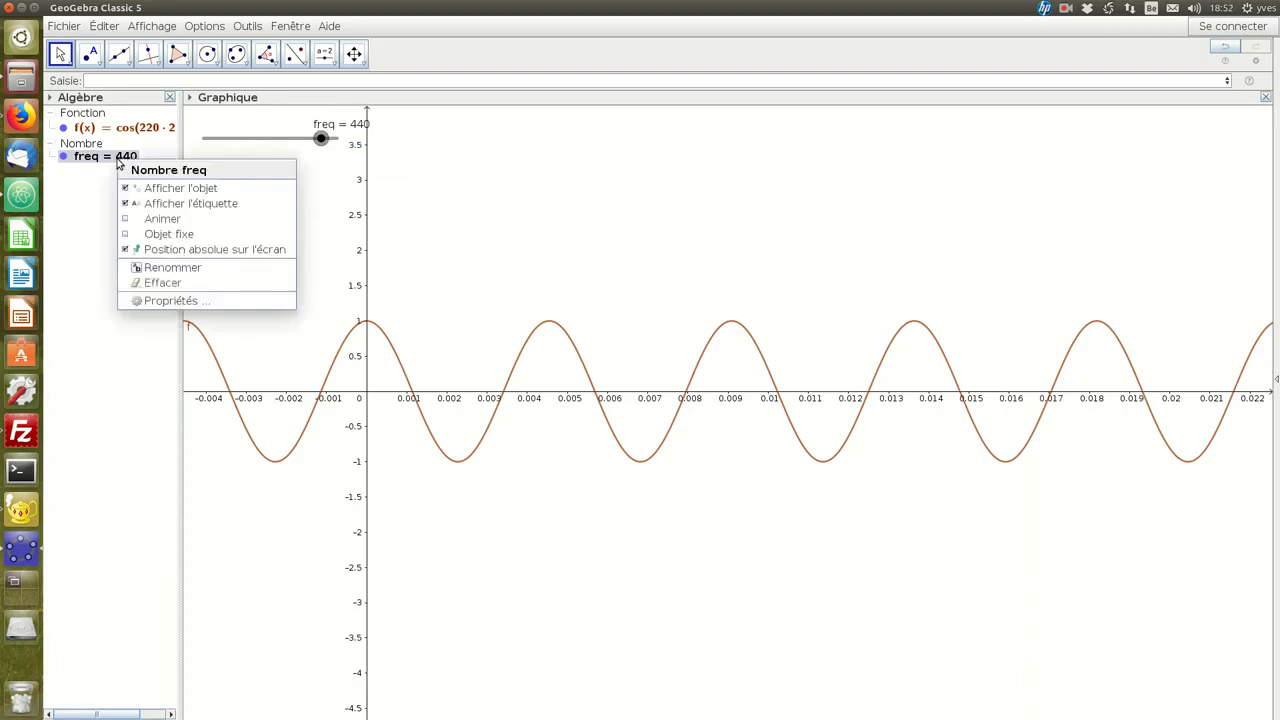
left_click(185, 302)
left_click_drag(711, 217, 693, 155)
left_click(564, 247)
left_click_drag(564, 247, 512, 250)
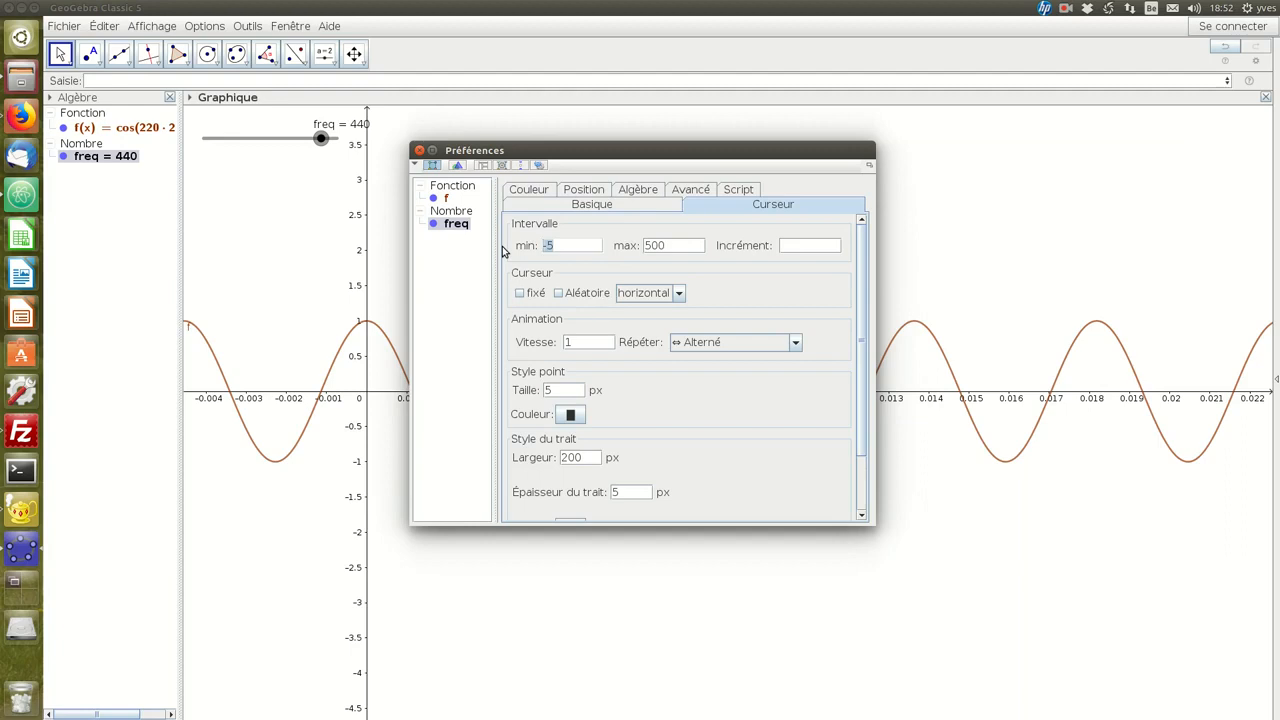
type("110")
key("Tab")
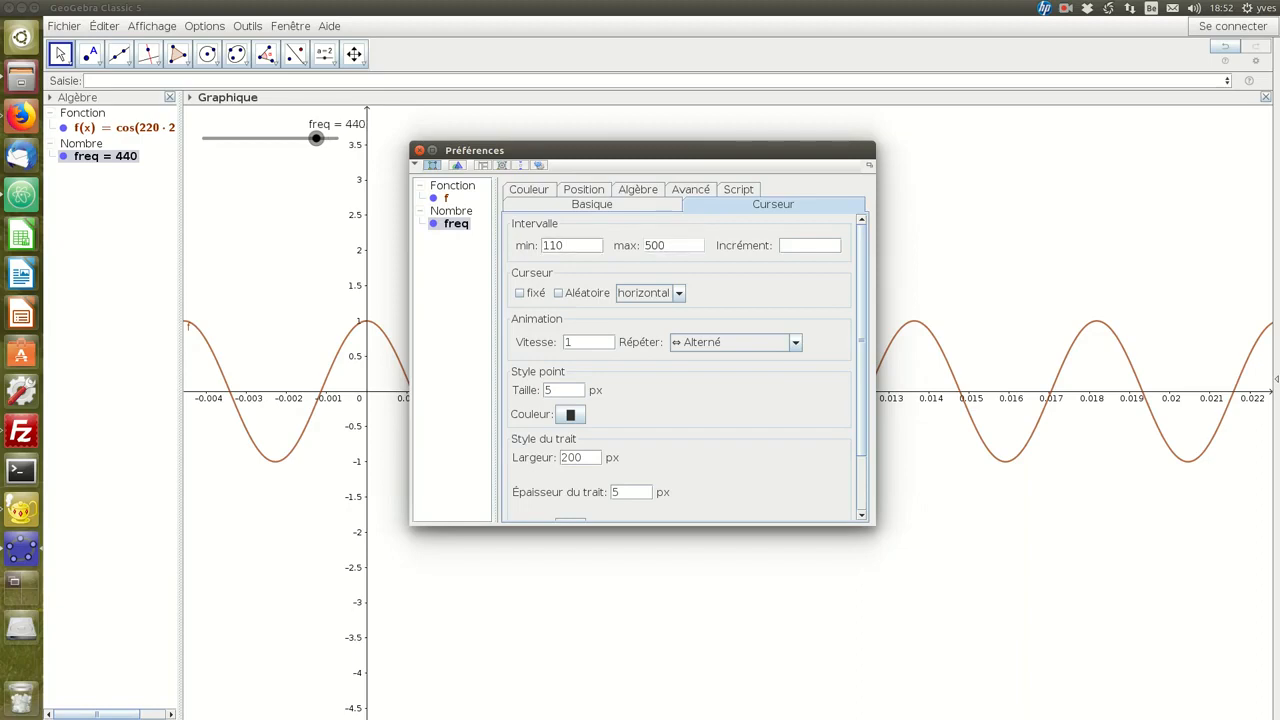
key("shift+Home")
type("1760")
key("Return")
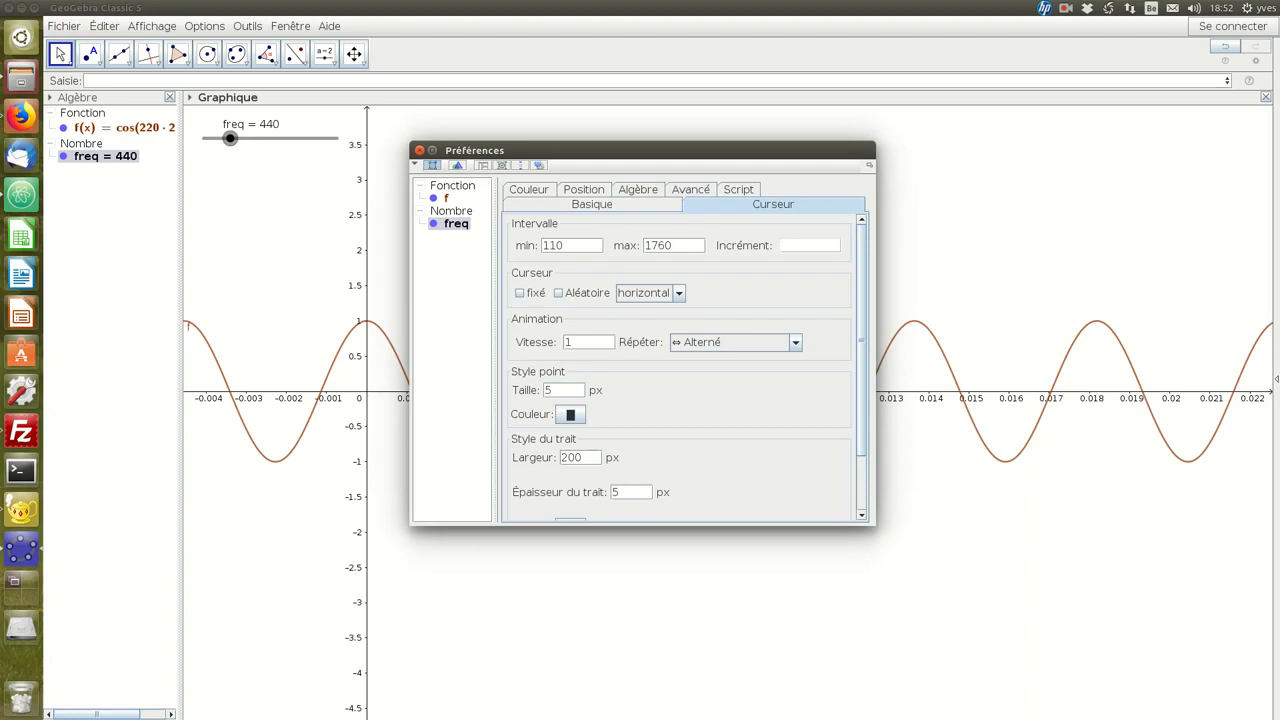
Step: Set the freq slider's increment to 5, close its properties and move the slider to 880
type("5")
left_click(818, 251)
left_click(418, 150)
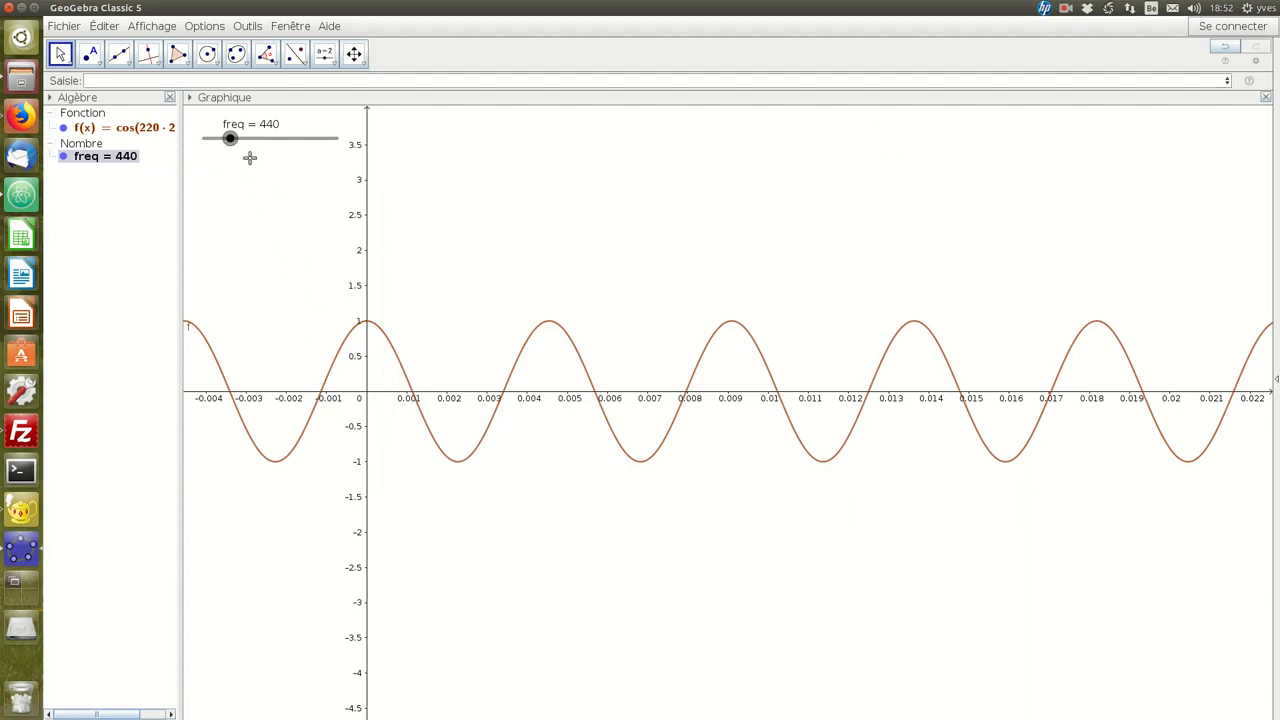
left_click_drag(229, 138, 266, 140)
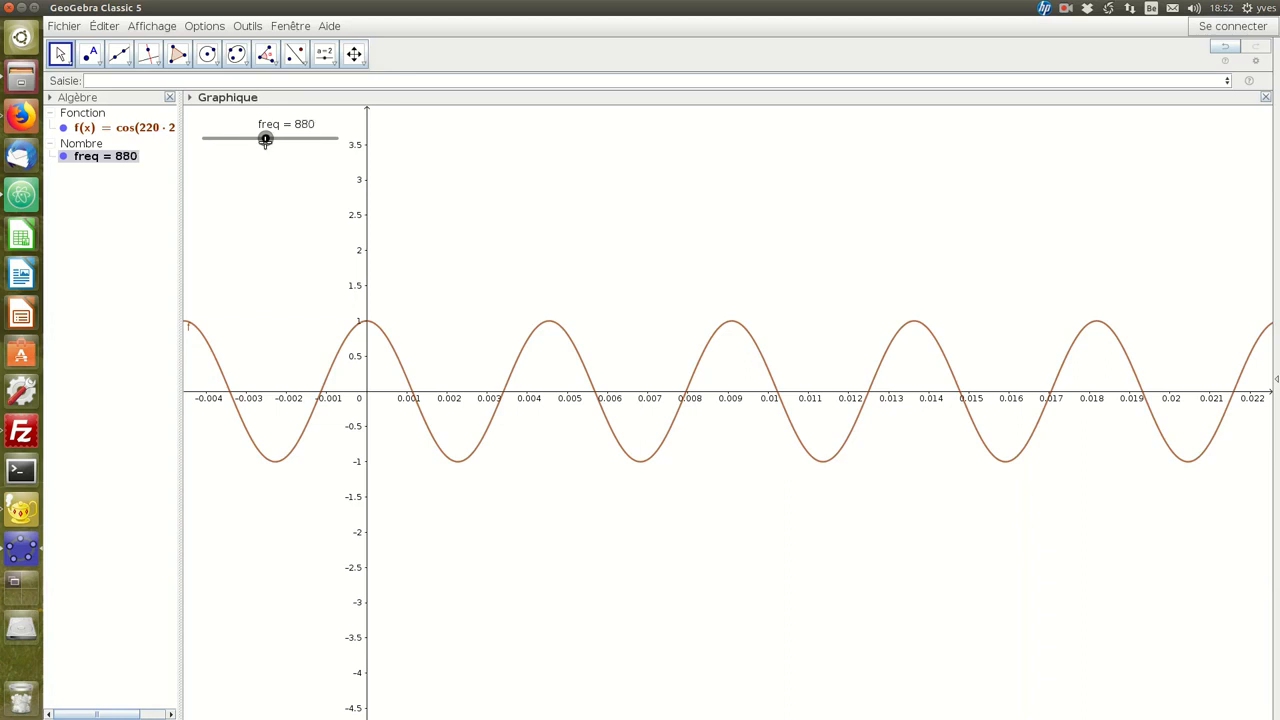
Step: Widen the algebra view and replace the factor 220 with freq in the definition of f, giving cos(freq * 2π x)
scroll(266, 139, "up", 2)
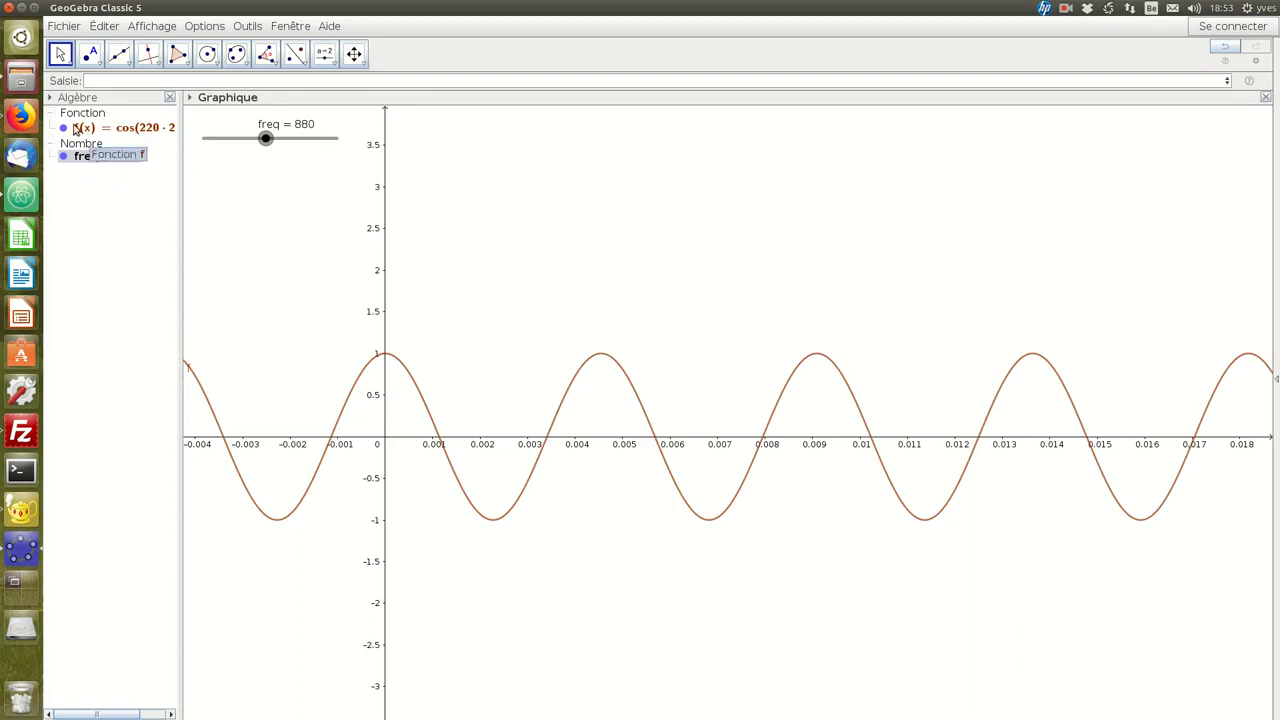
left_click_drag(180, 124, 236, 125)
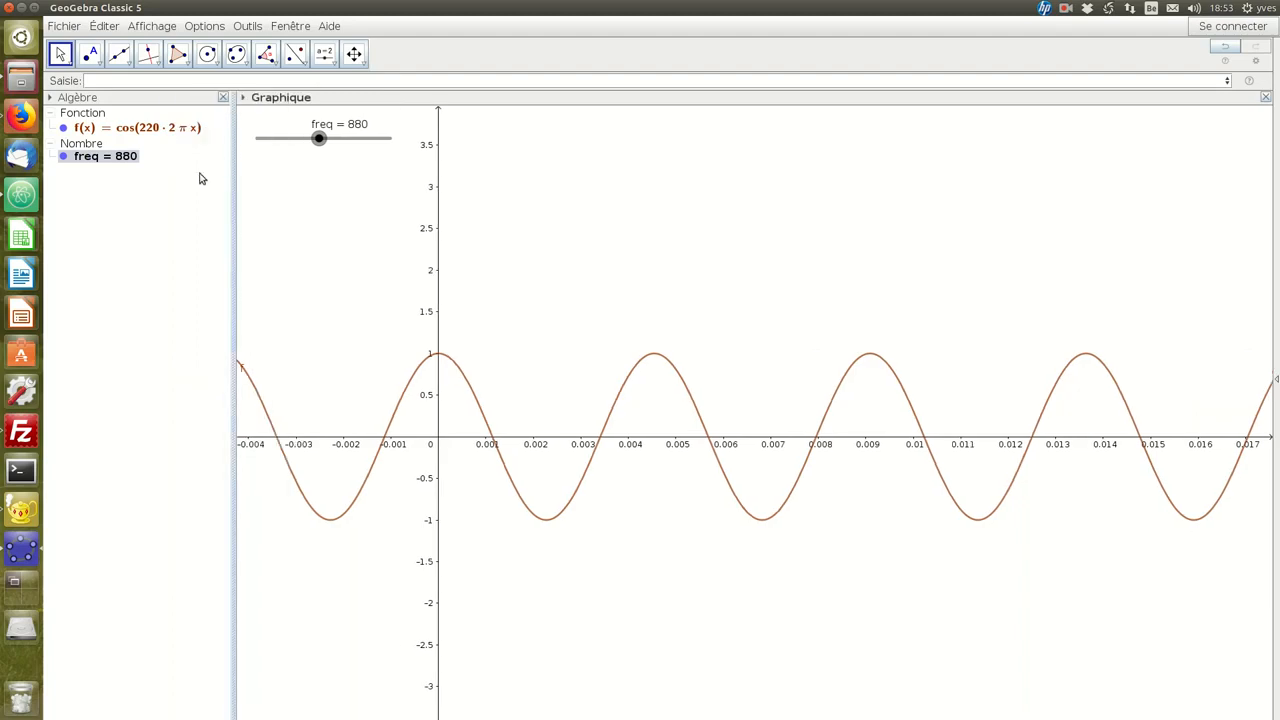
right_click(146, 129)
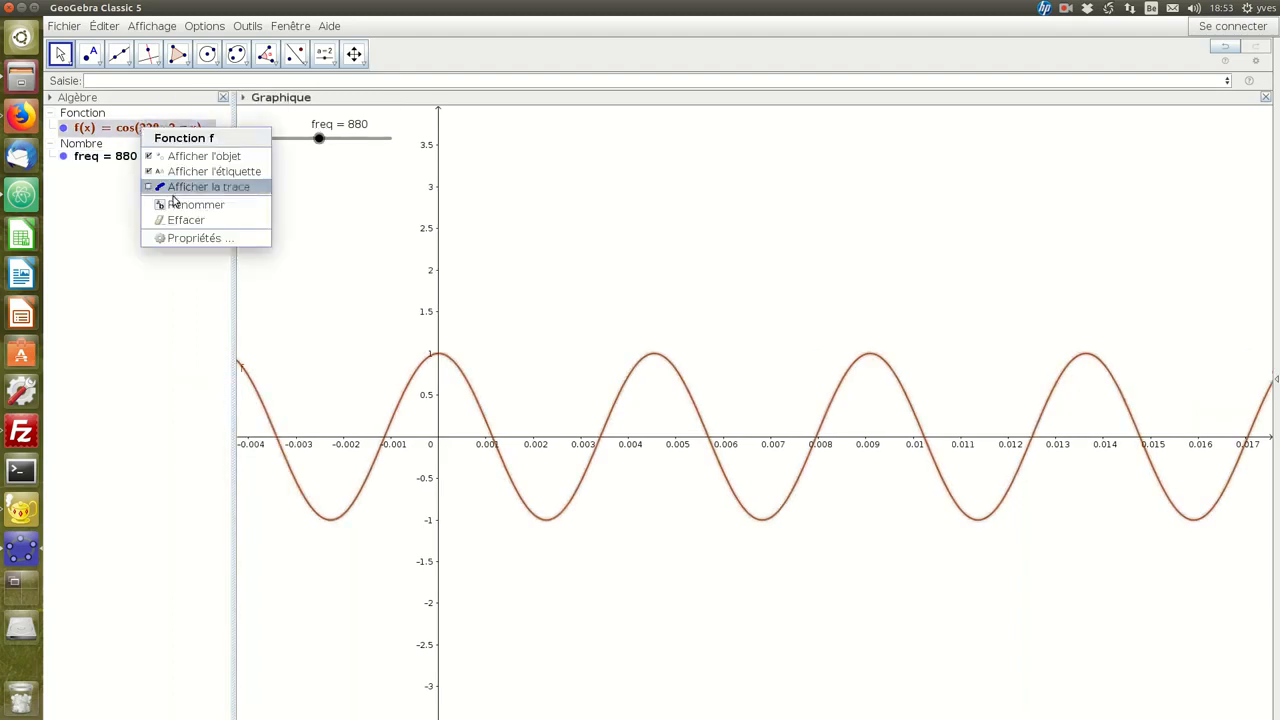
left_click(198, 238)
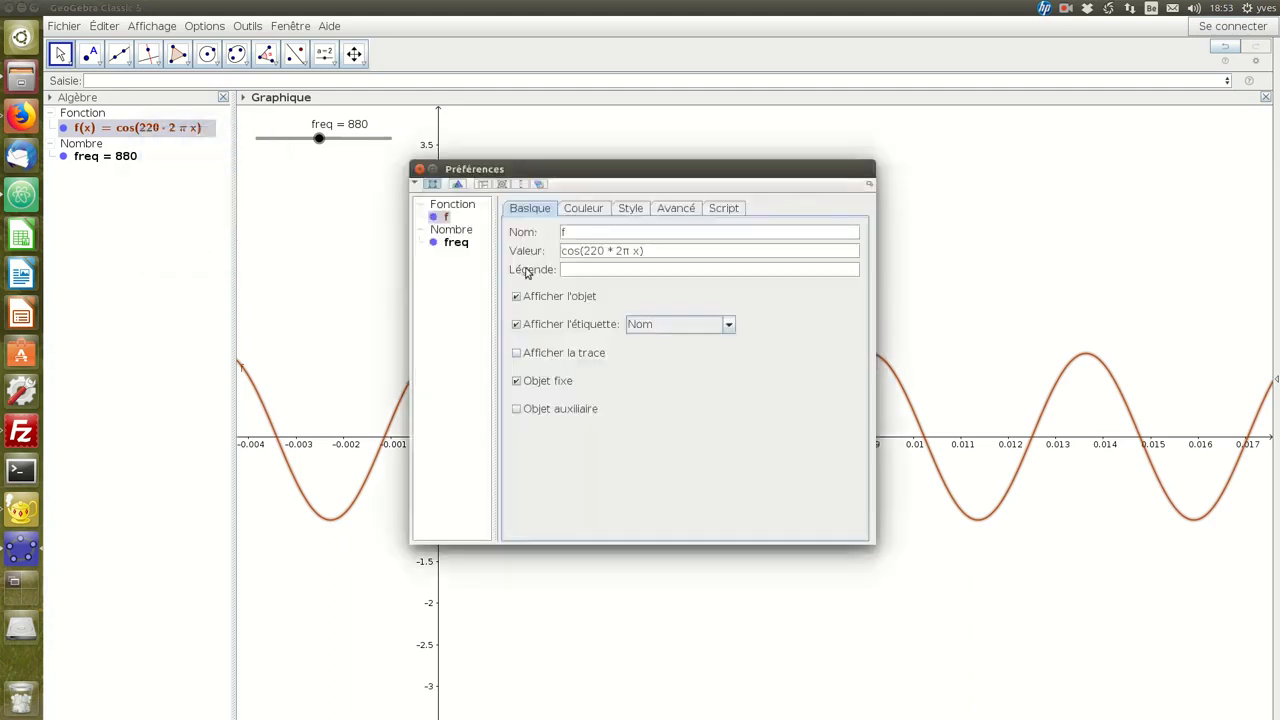
left_click(604, 252)
key("BackSpace")
key("BackSpace")
key("BackSpace")
type("freq")
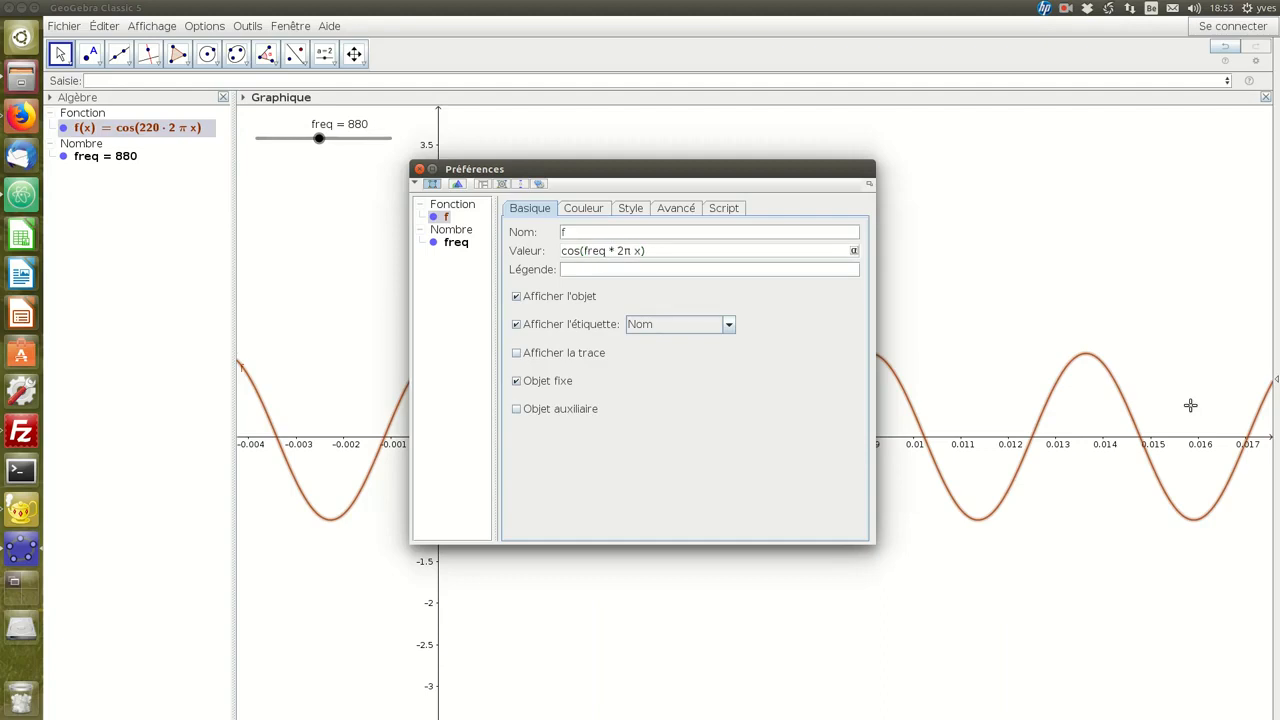
key("Return")
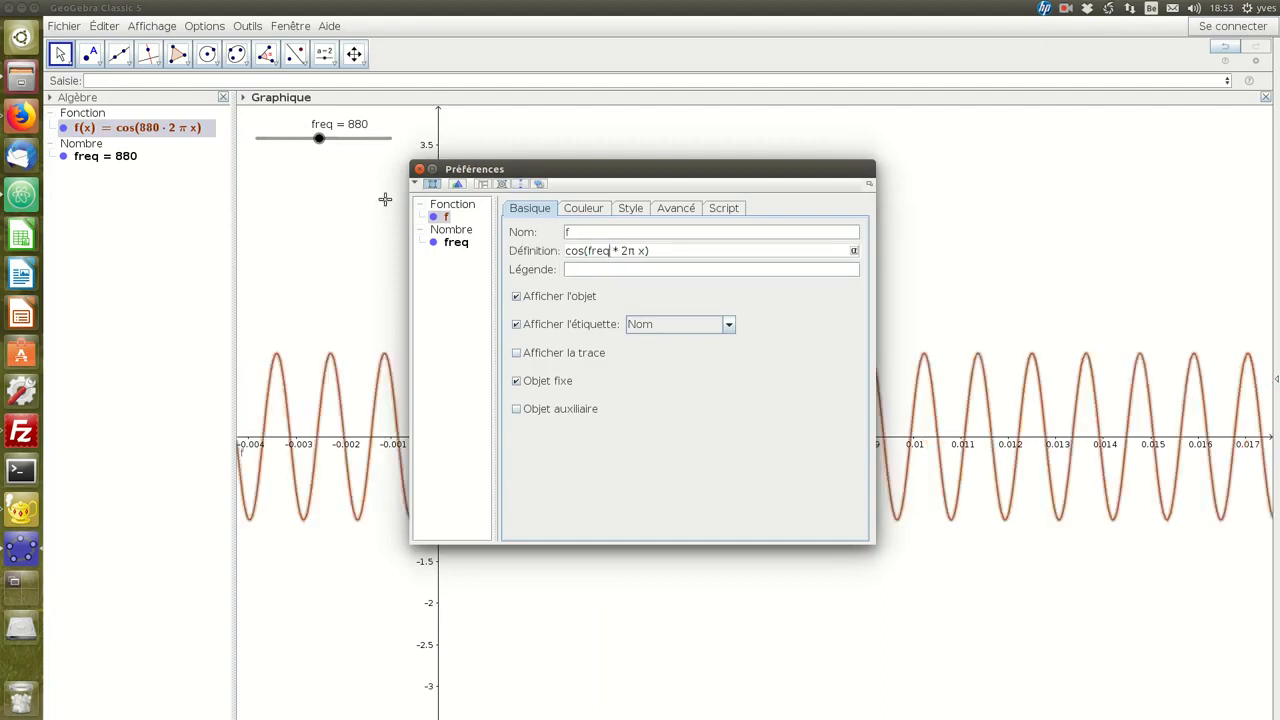
left_click(419, 170)
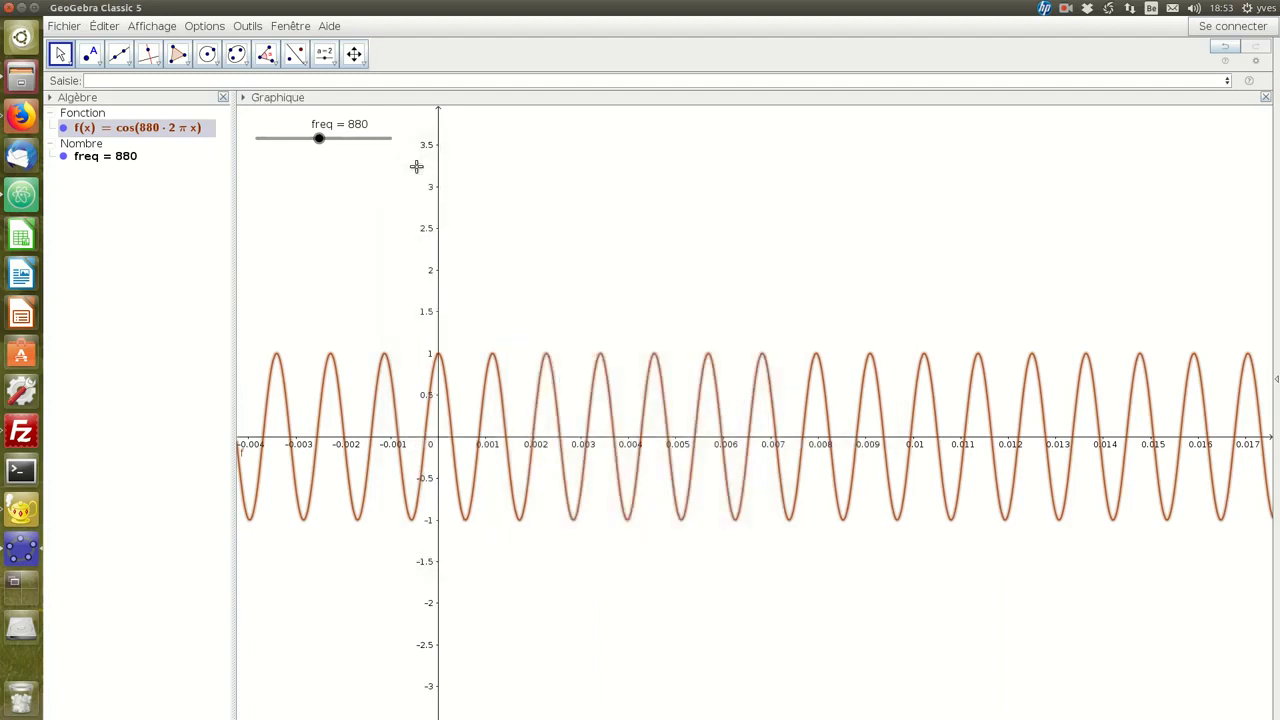
Step: Recall the earlier JouerSon( f, 0, 2 ) command from the input history and run it with freq at 880
left_click(214, 82)
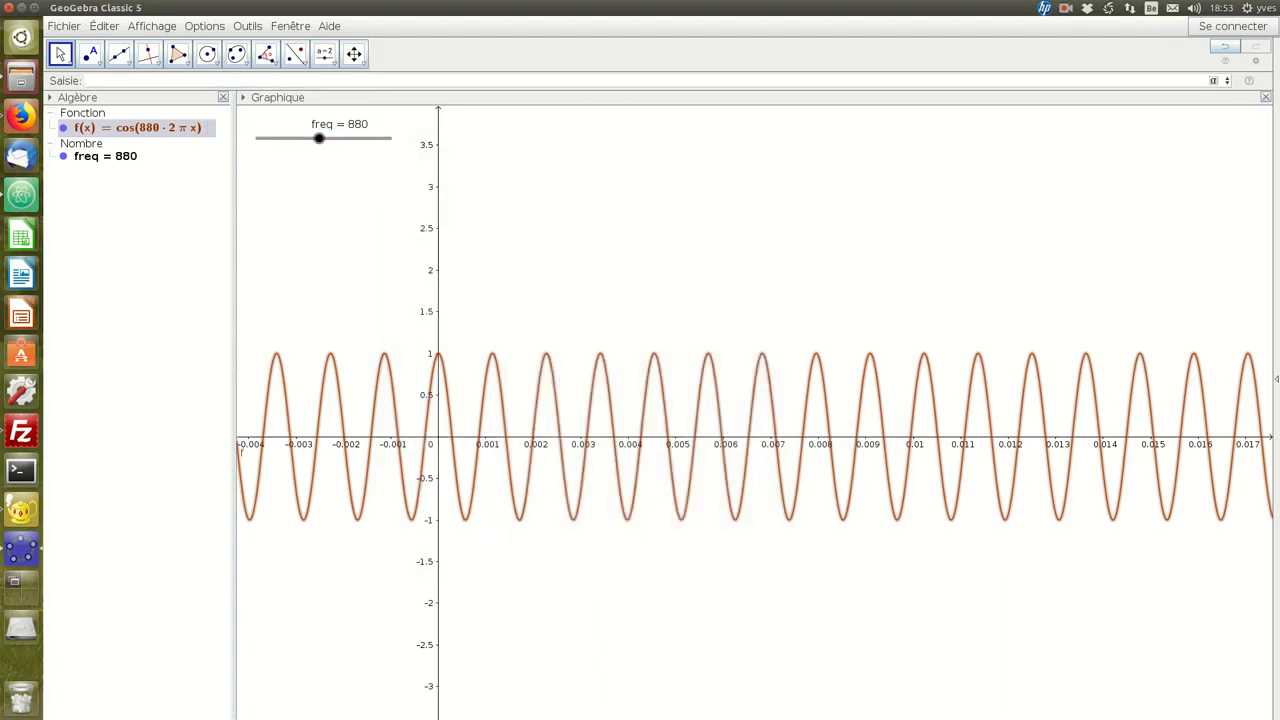
key("Up")
key("Up")
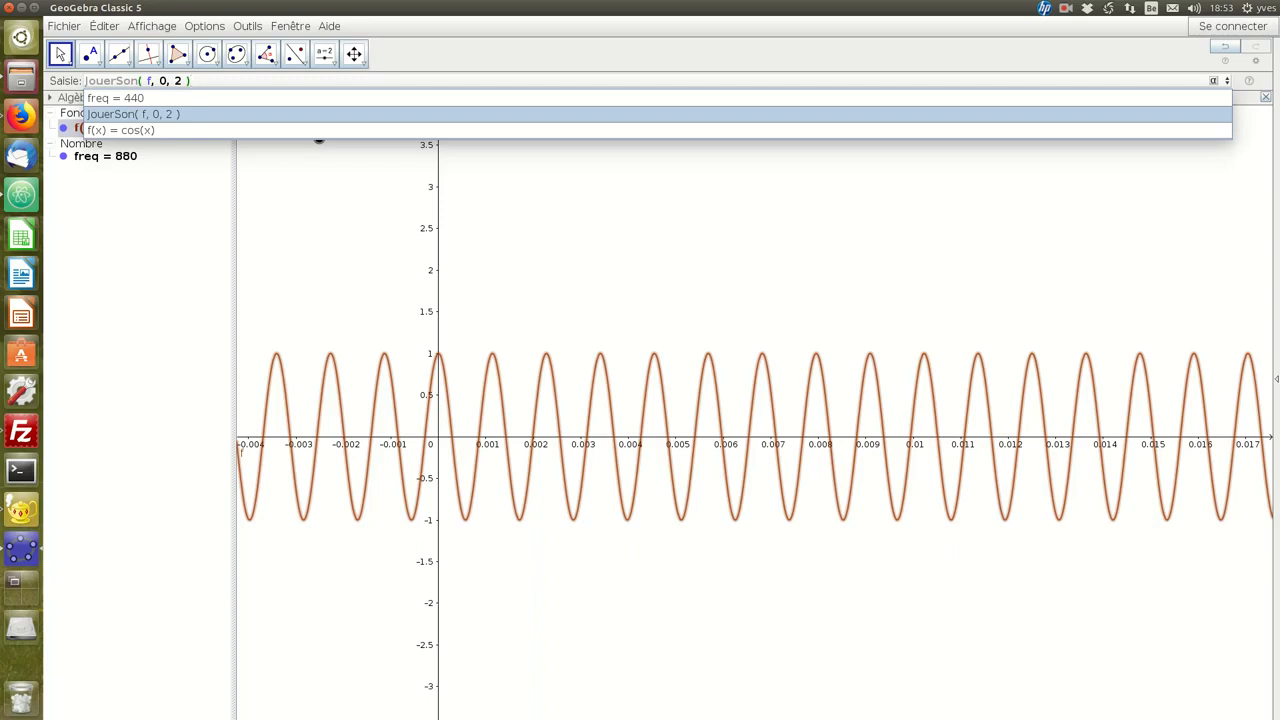
key("Return")
key("Return")
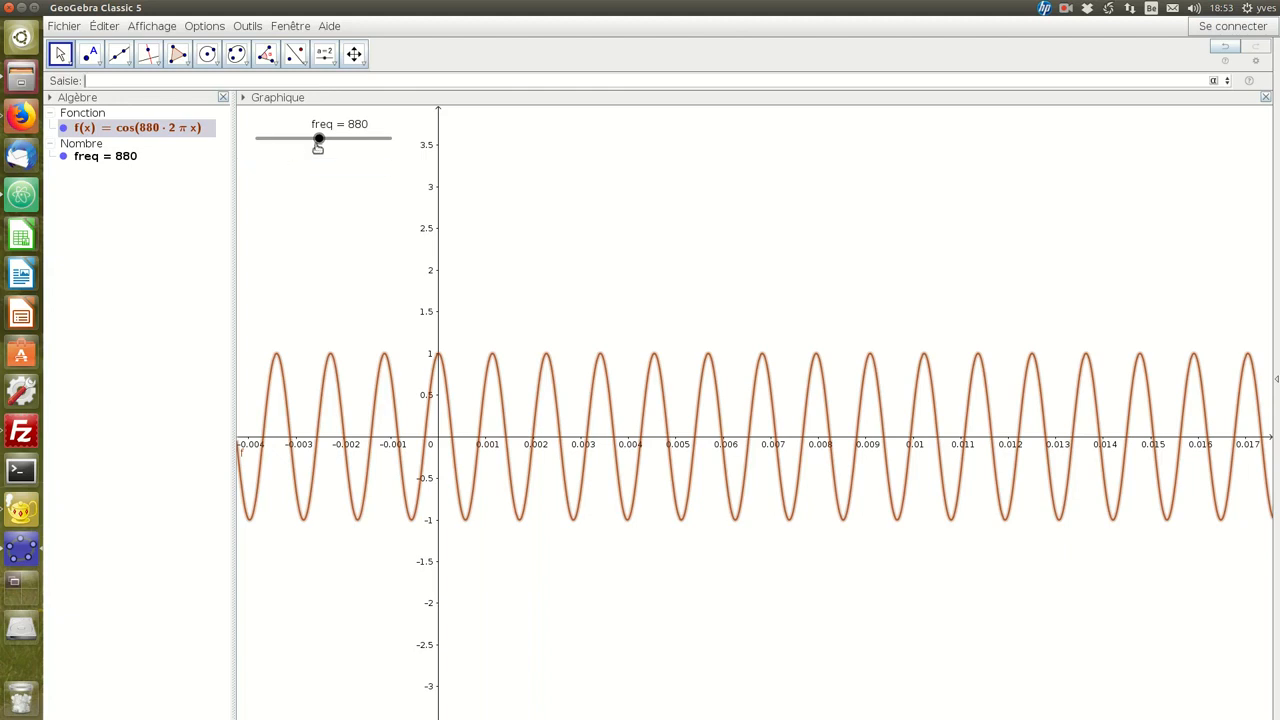
Step: Lower the freq slider to 440
left_click_drag(318, 138, 285, 140)
key("Left")
key("Left")
key("Left")
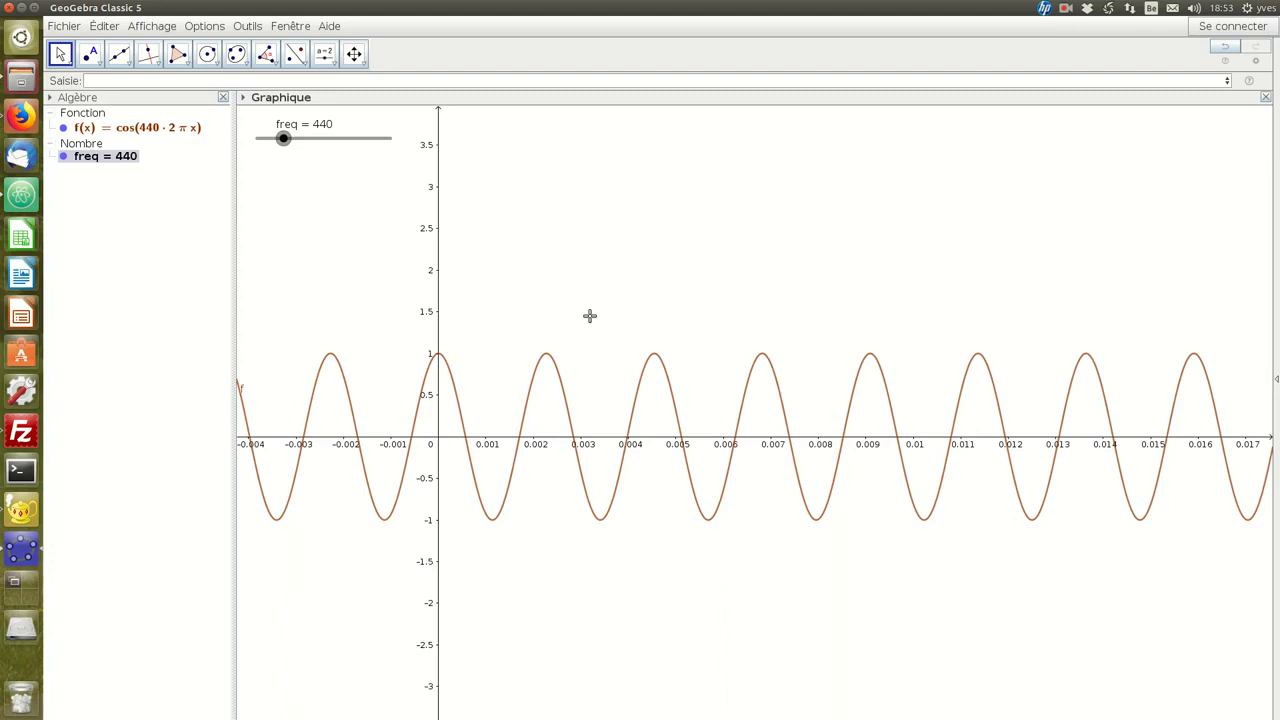
Step: Recall the earlier freq = 440 entry from the input history and run it again
left_click(443, 82)
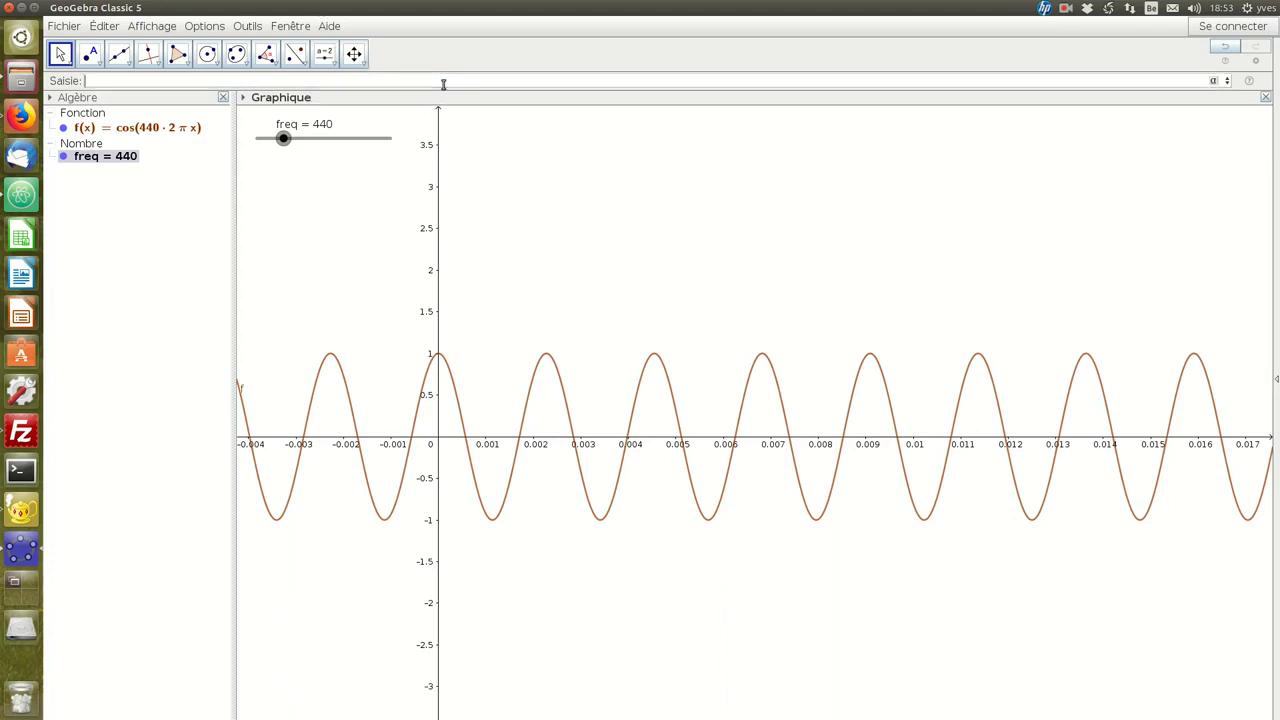
key("Up")
key("Up")
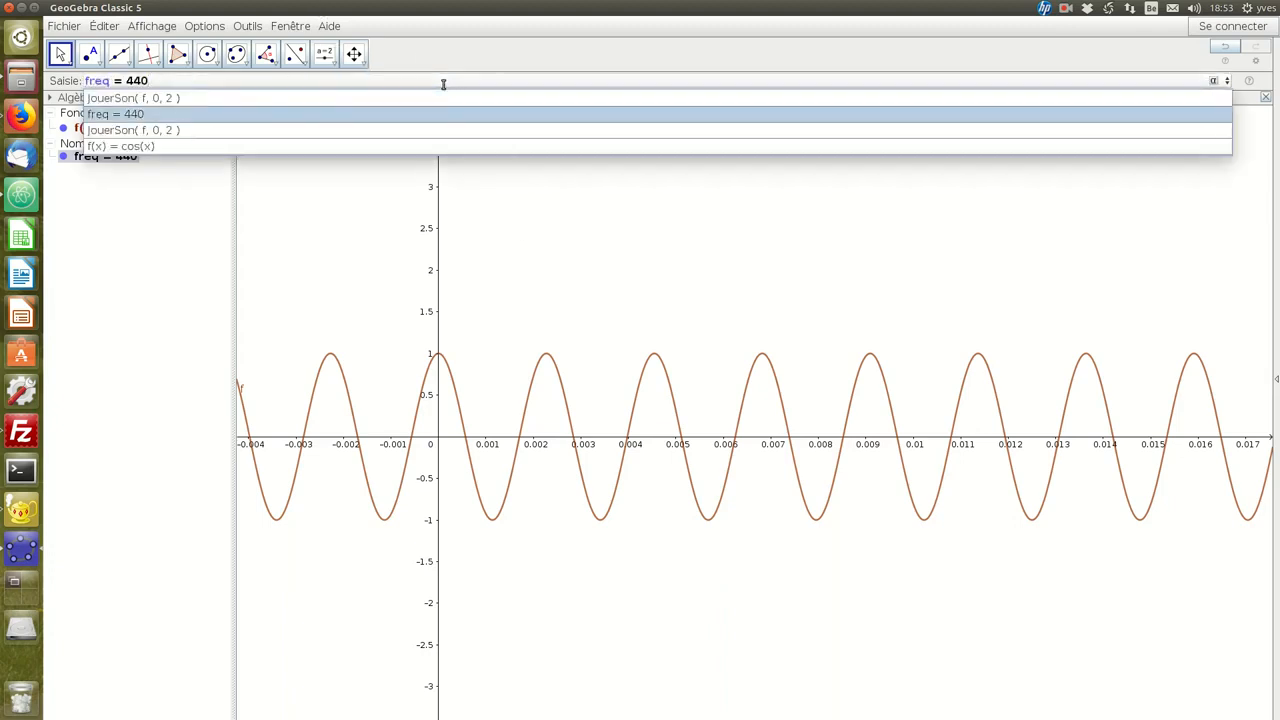
key("Return")
key("Return")
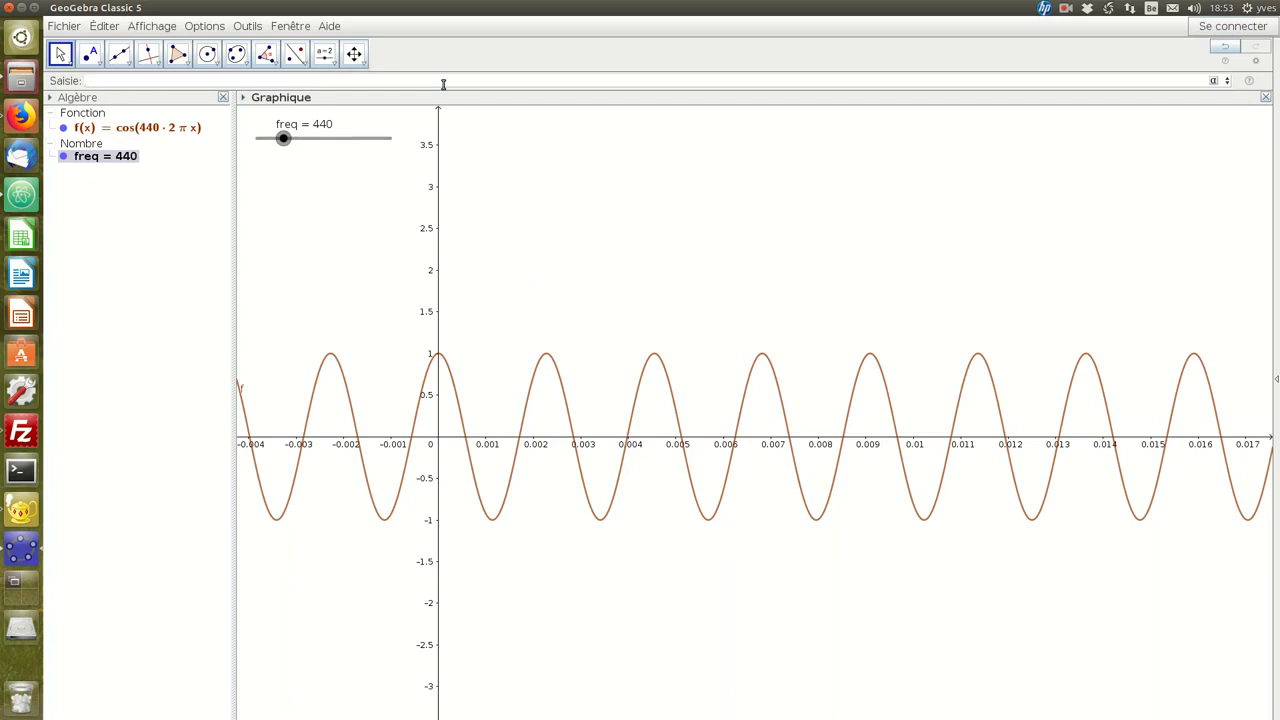
Step: Play the 440 Hz sound by running JouerSon( f, 0, 2 ) from the input history
key("Up")
key("Up")
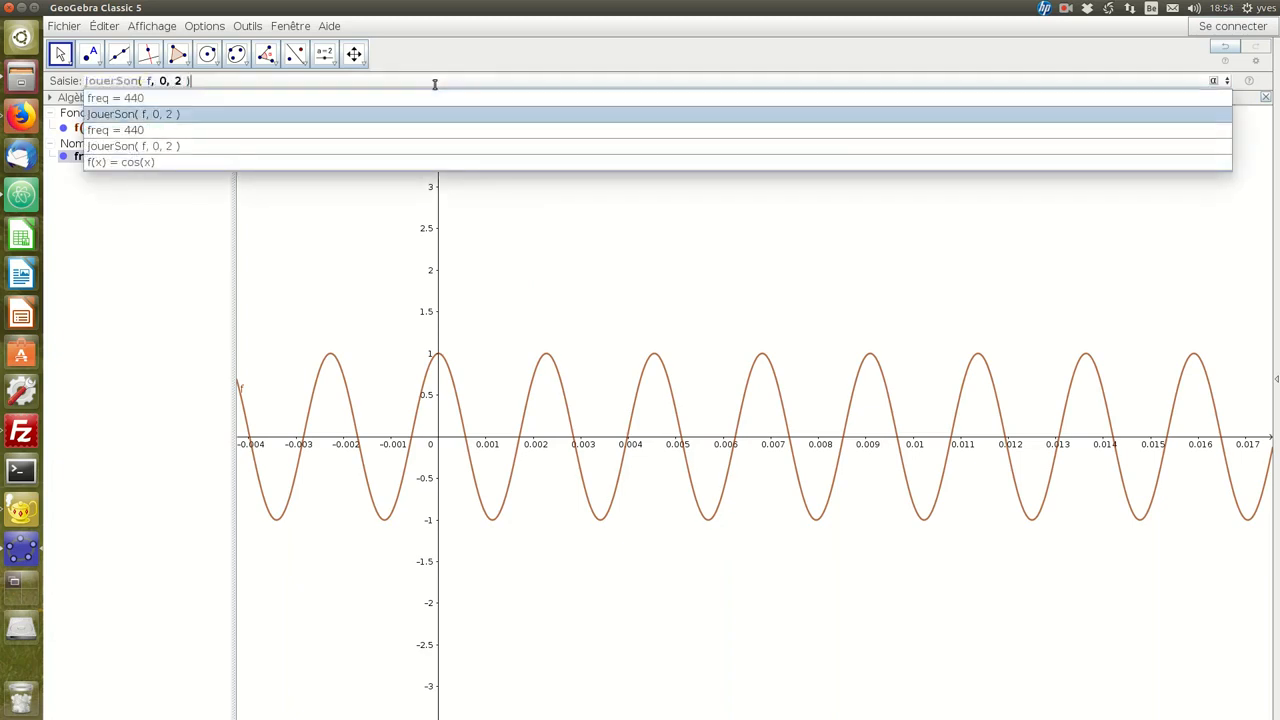
key("Return")
key("Return")
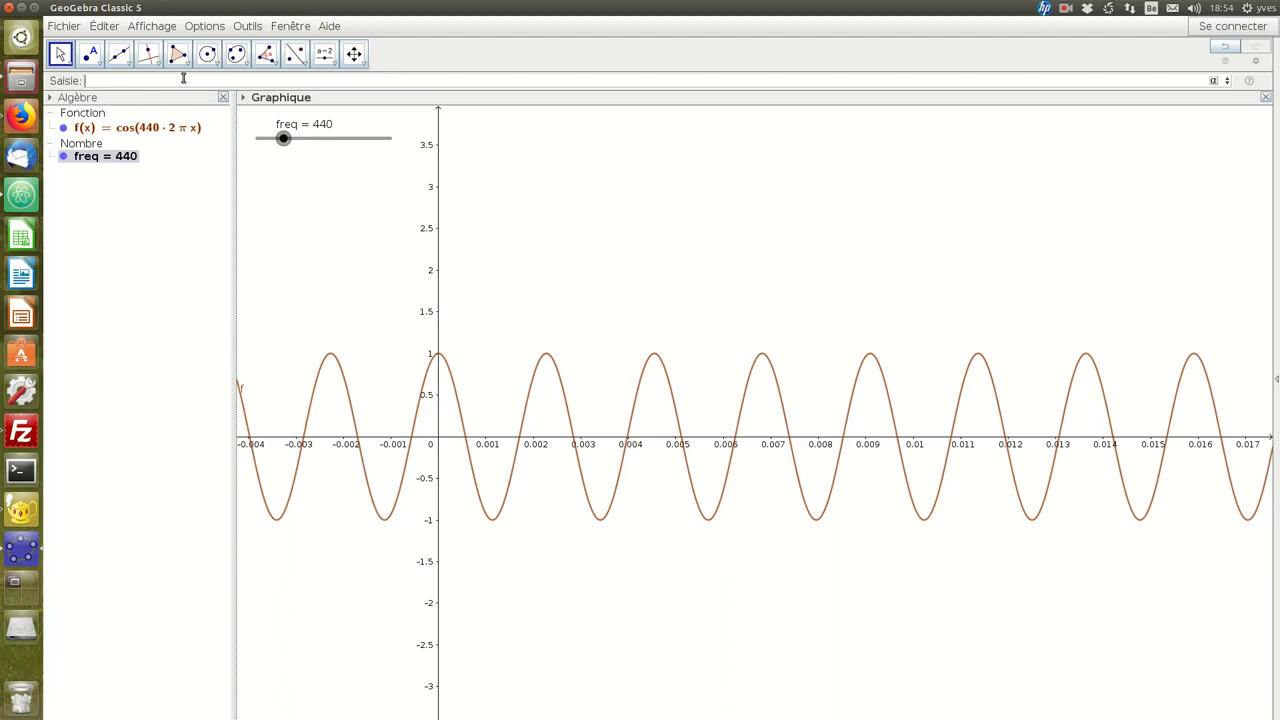
Step: Recall the JouerSon command, change its end time to 10 and run JouerSon( f, 0, 10 )
key("Up")
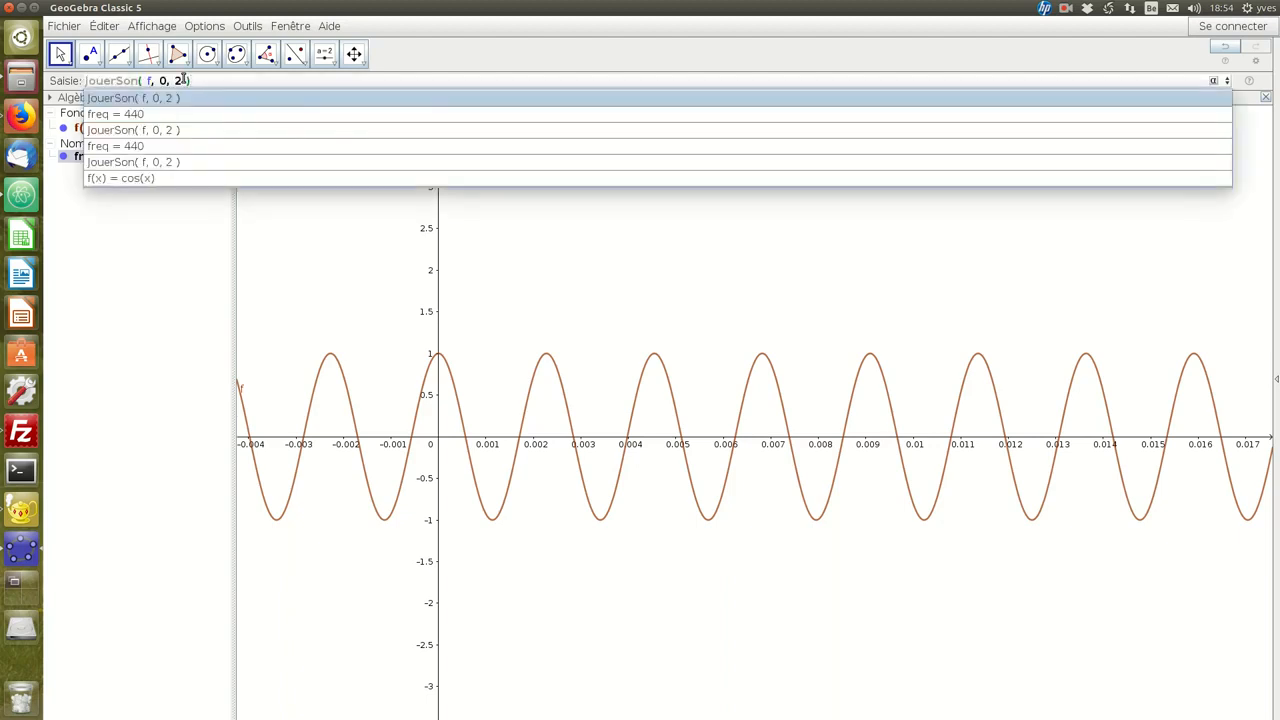
key("Return")
left_click(183, 80)
key("BackSpace")
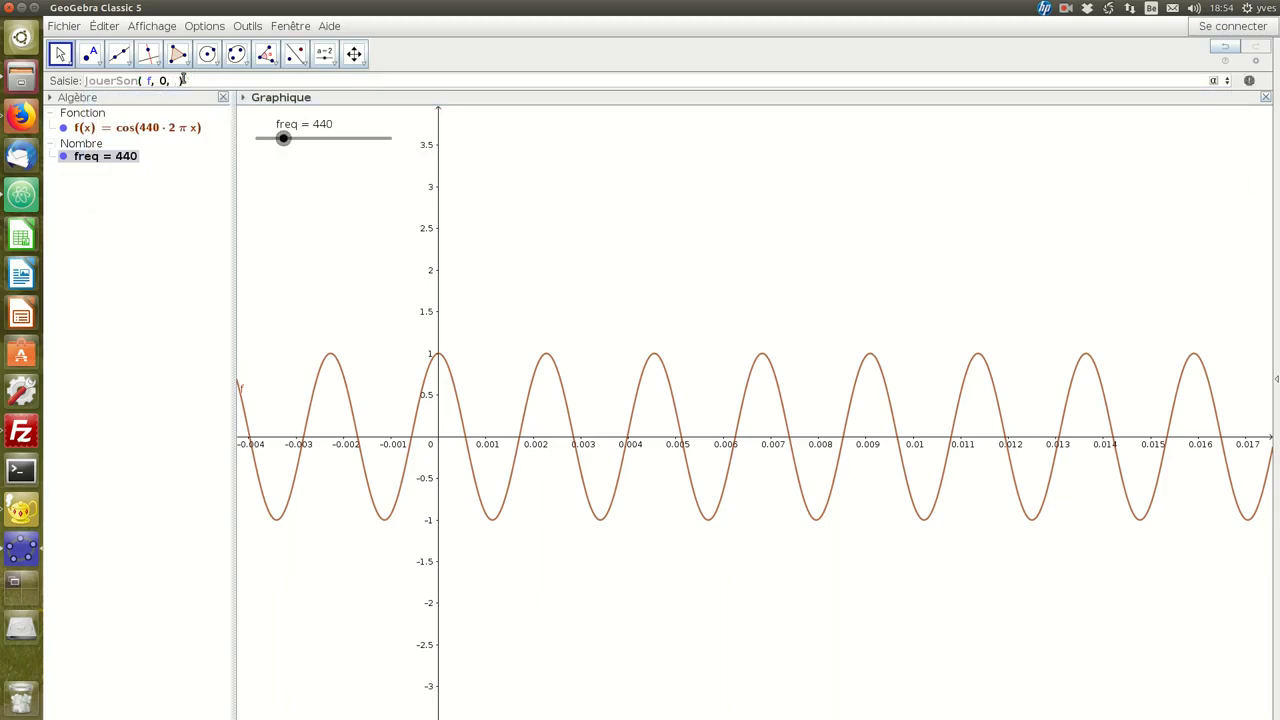
type("10")
Step: Vary the frequency of f by moving the freq slider to 655
scroll(1192, 14, "down", 1)
scroll(1192, 14, "down", 1)
mouse_move(283, 138)
left_mouse_down()
mouse_move(366, 139)
mouse_move(243, 161)
mouse_move(300, 138)
left_mouse_up()
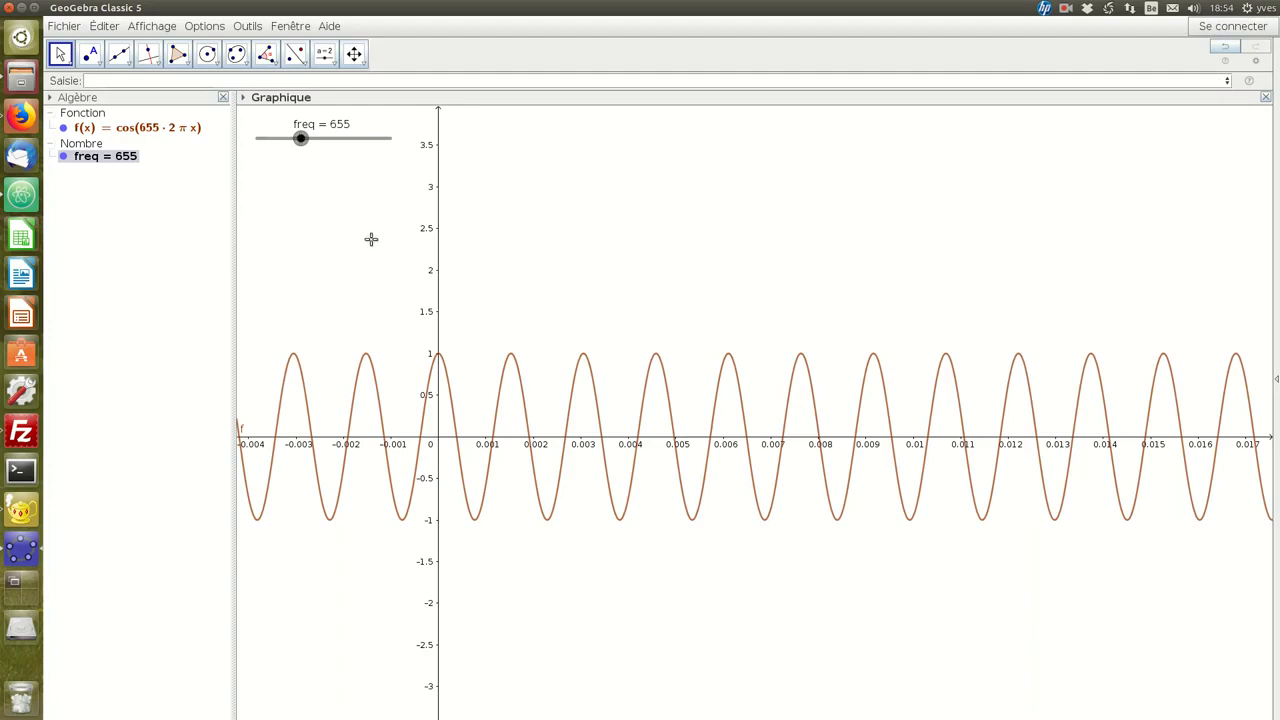